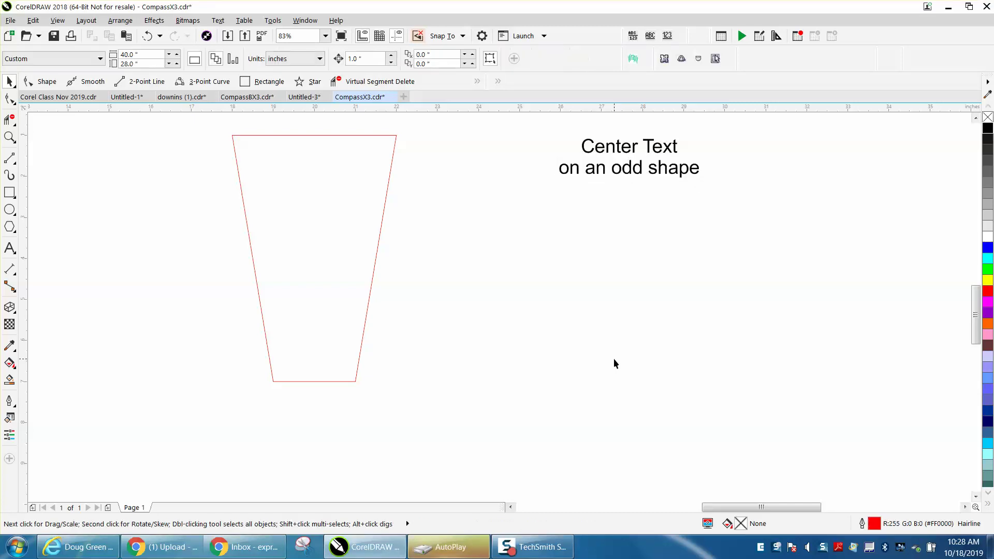
Move the red trapezoid right so it sits just below the 'Center Text' heading
left_click(379, 239)
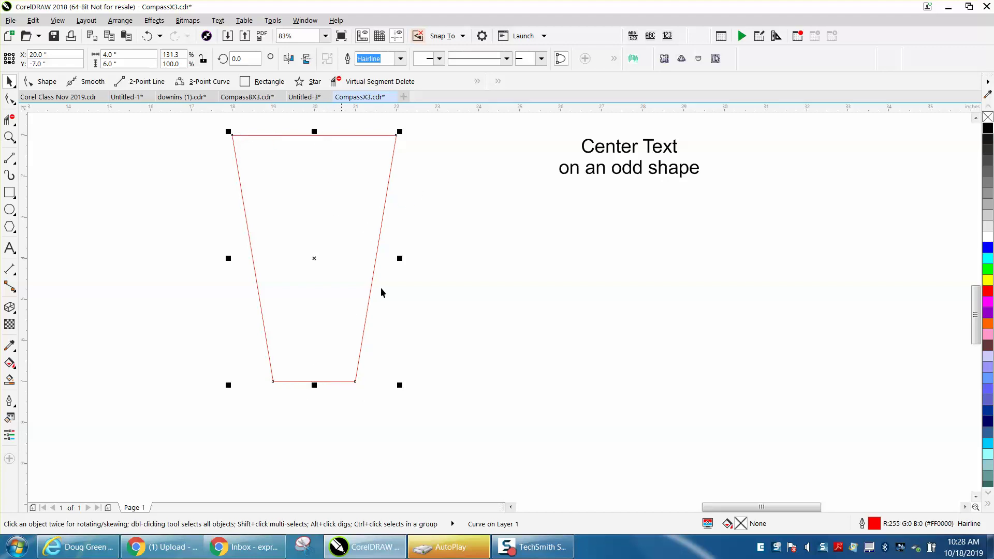
left_click_drag(315, 261, 586, 319)
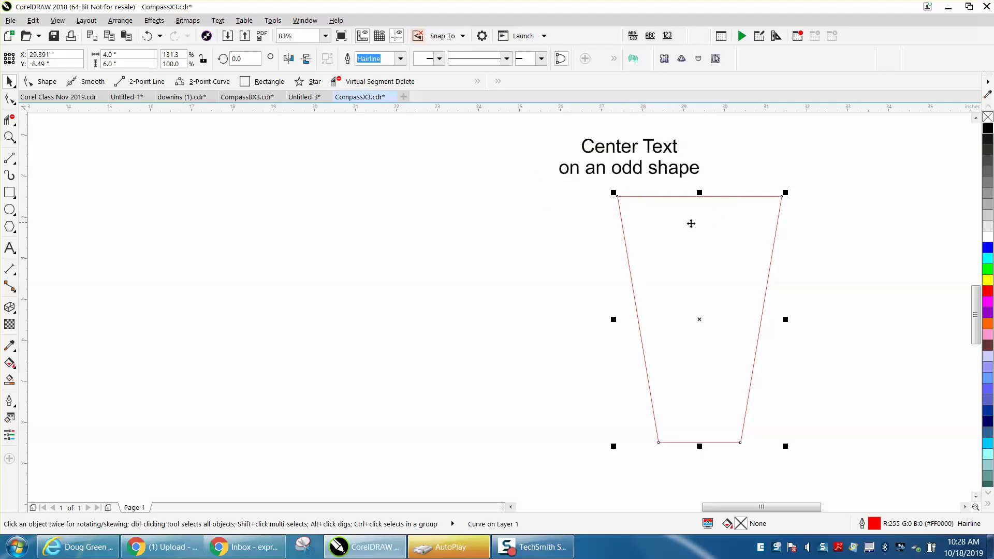
Draw a 4 x 6 inch rectangle with unlocked ratio, positioned at X 20, Y -7
left_click(10, 193)
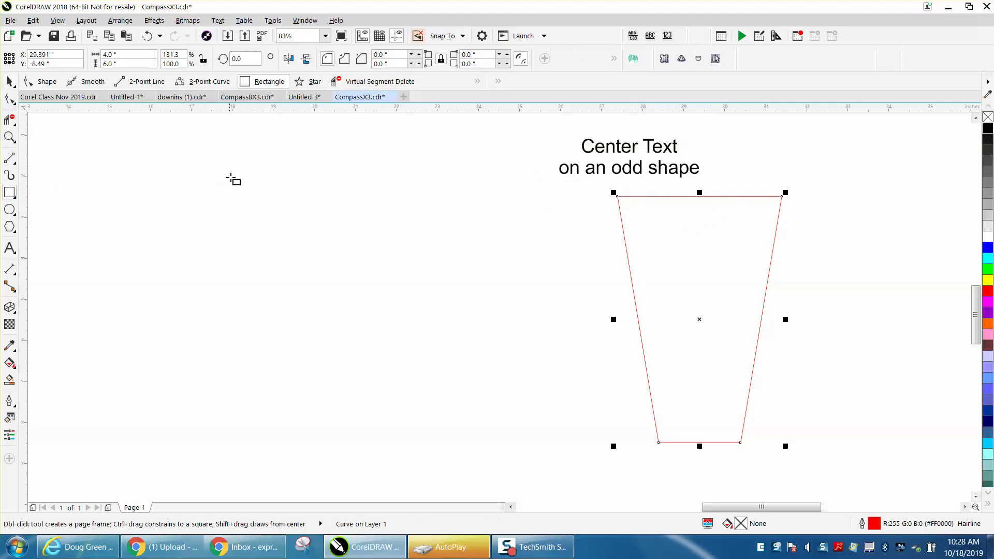
left_click(203, 59)
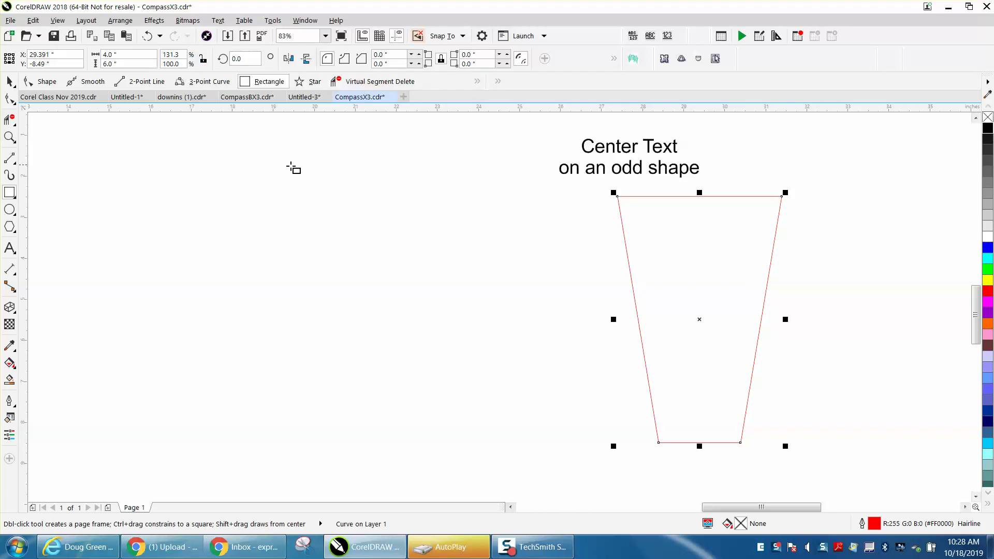
left_click_drag(262, 174, 407, 401)
left_click(118, 54)
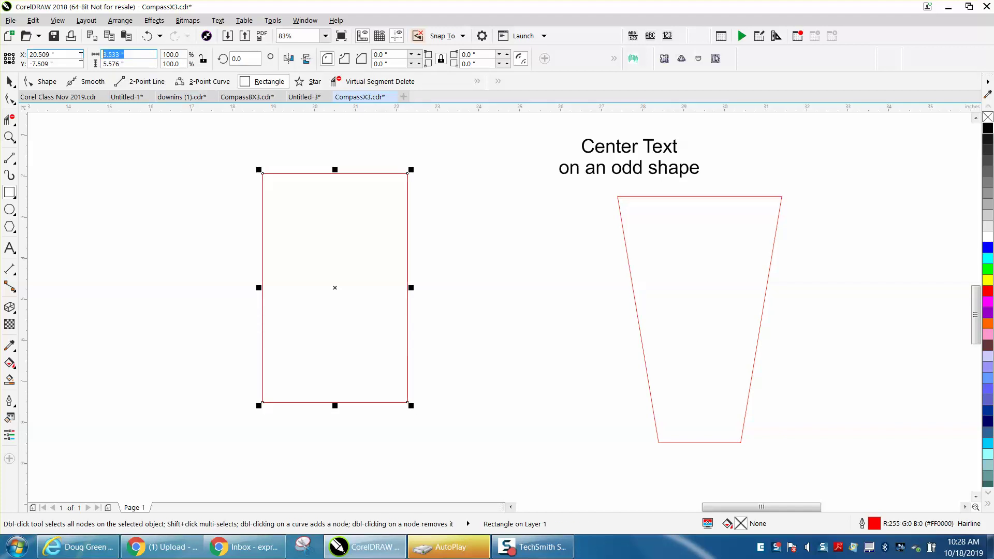
type("4")
left_click(114, 64)
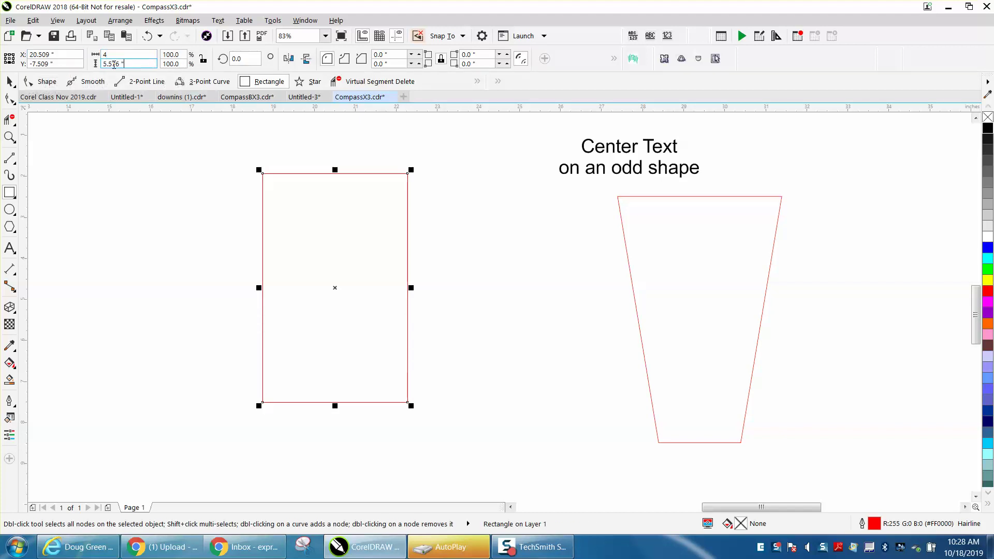
double_click(114, 65)
type("6")
key("Return")
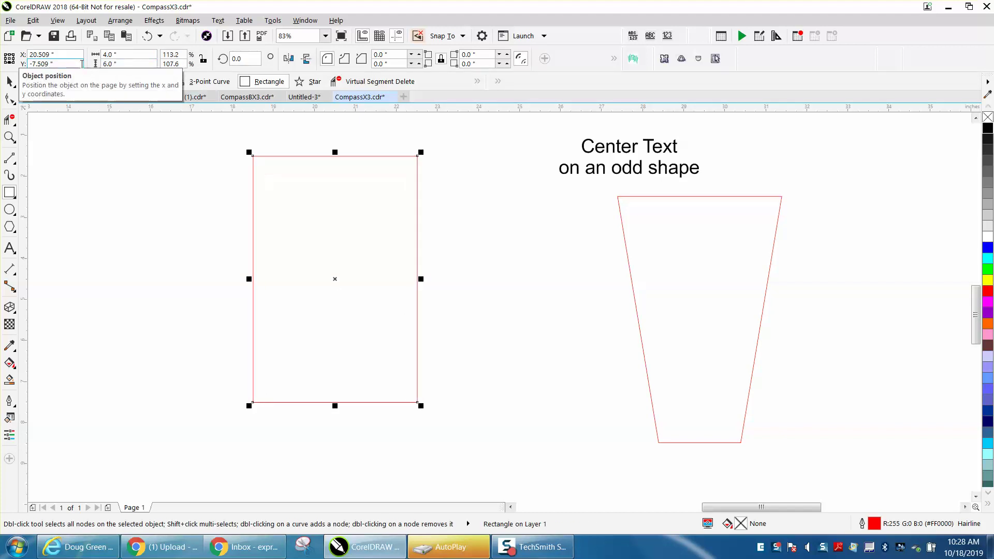
key("Return")
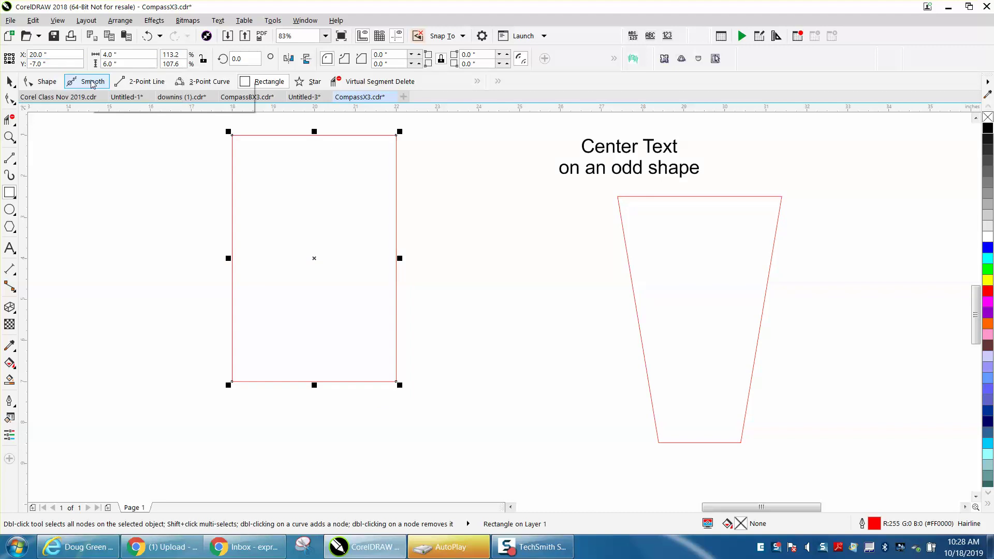
Convert the new rectangle to curves from the Arrange menu
left_click(10, 82)
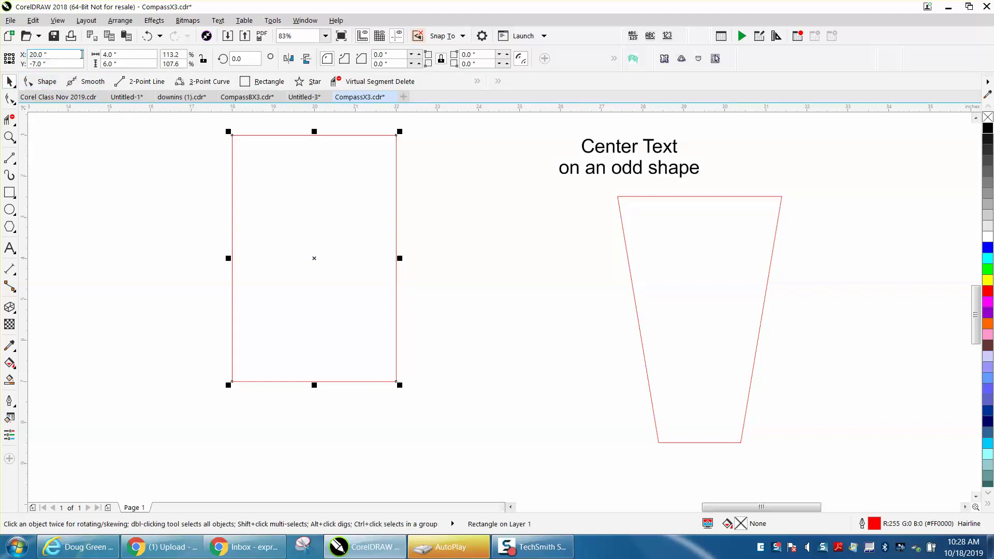
left_click(120, 20)
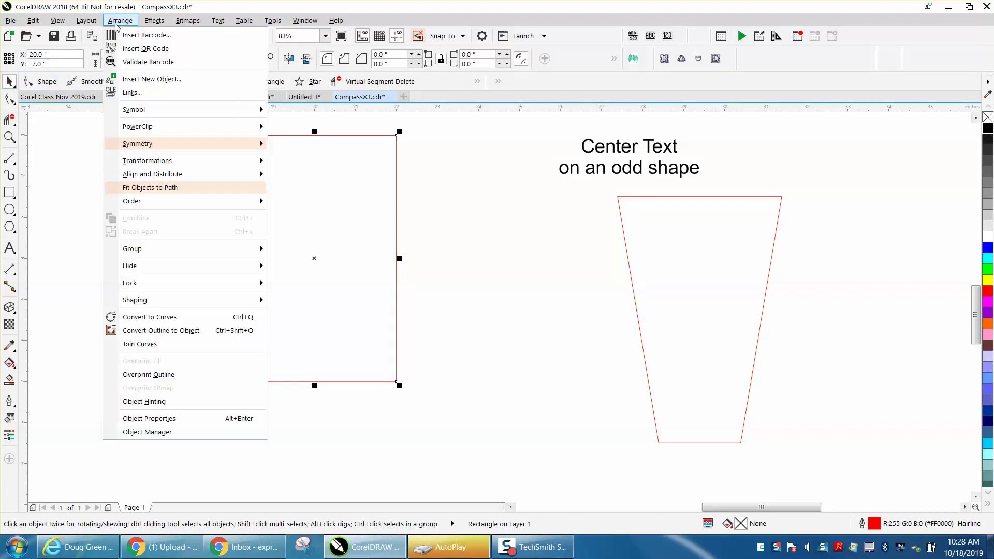
left_click(151, 315)
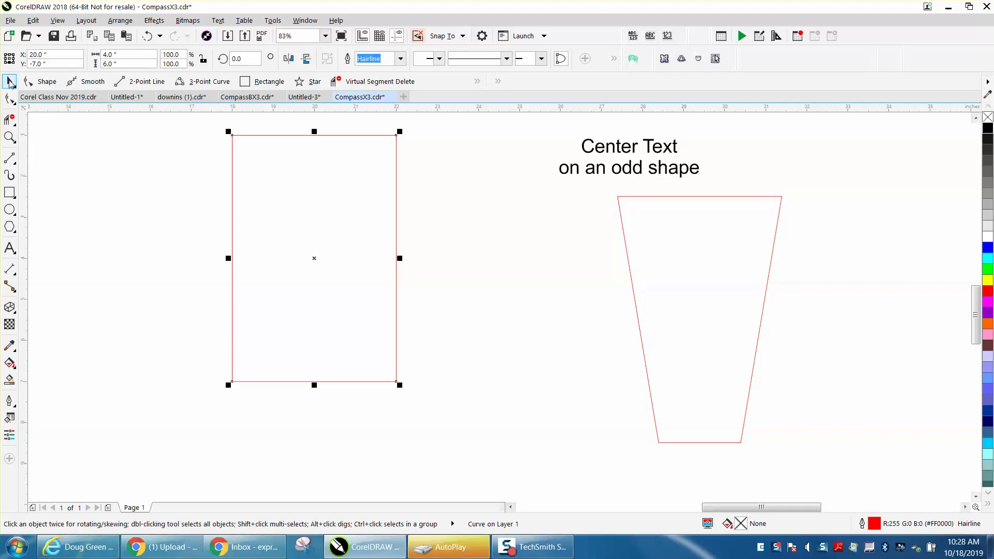
Pull the left rectangle's bottom-left and bottom-right nodes inward to form a matching trapezoid
left_click(183, 140)
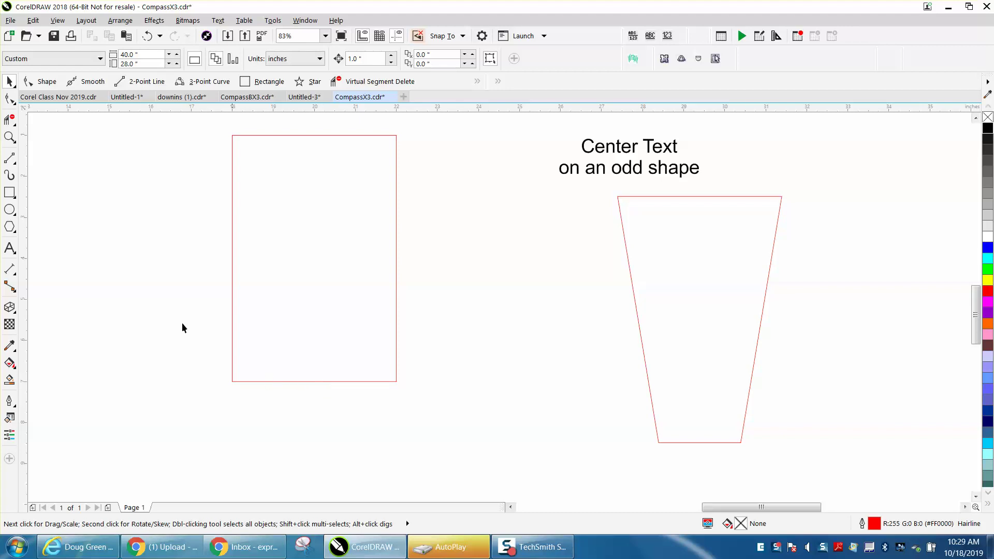
left_click(9, 98)
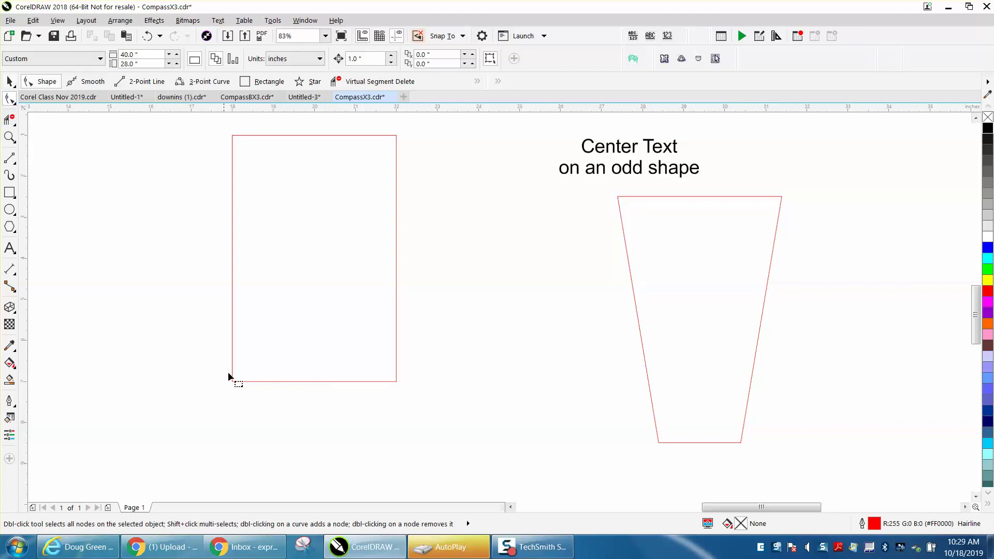
left_click(243, 382)
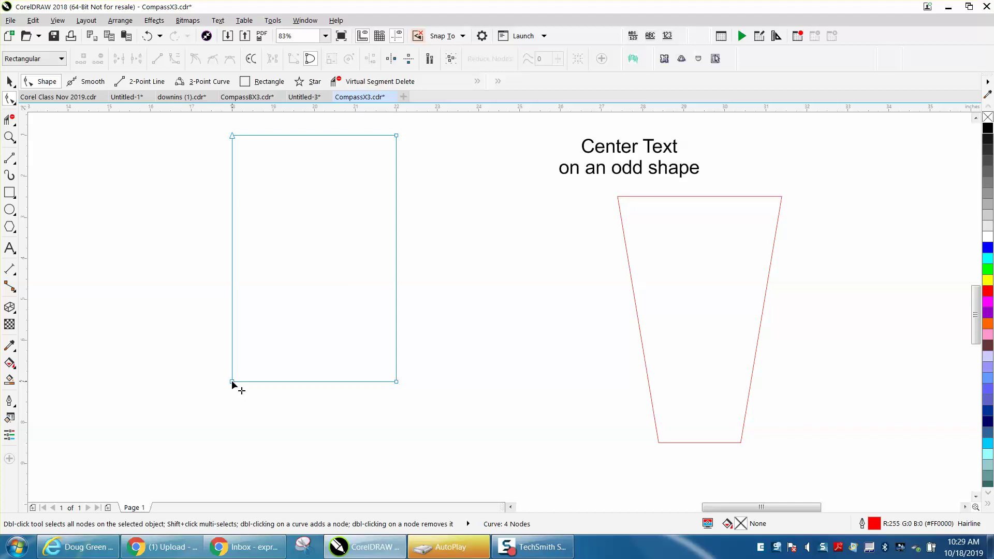
left_click(234, 383)
left_click_drag(233, 383, 272, 383)
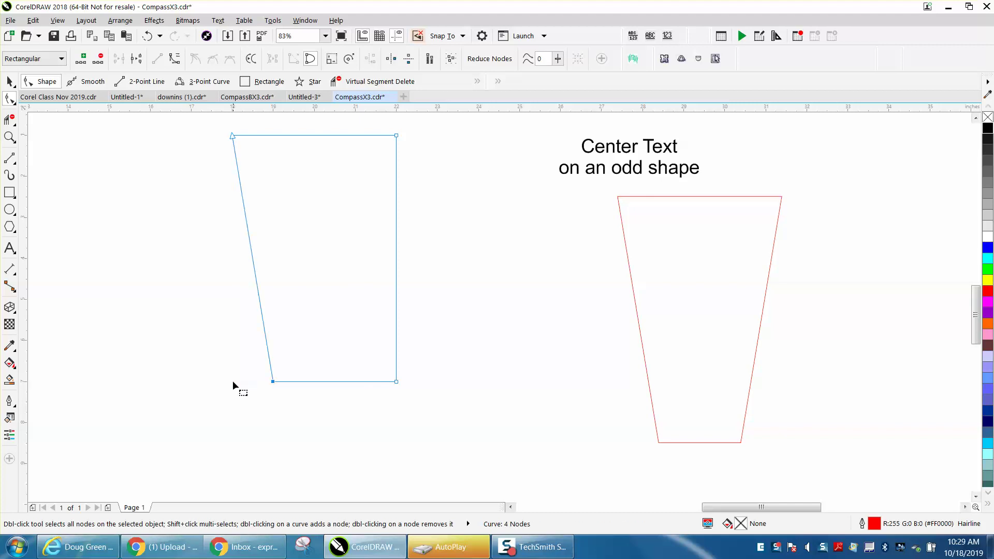
left_click(397, 381)
key("Left")
key("Left")
key("Left")
key("Left")
key("Left")
key("Left")
key("Left")
key("Left")
key("Left")
key("Left")
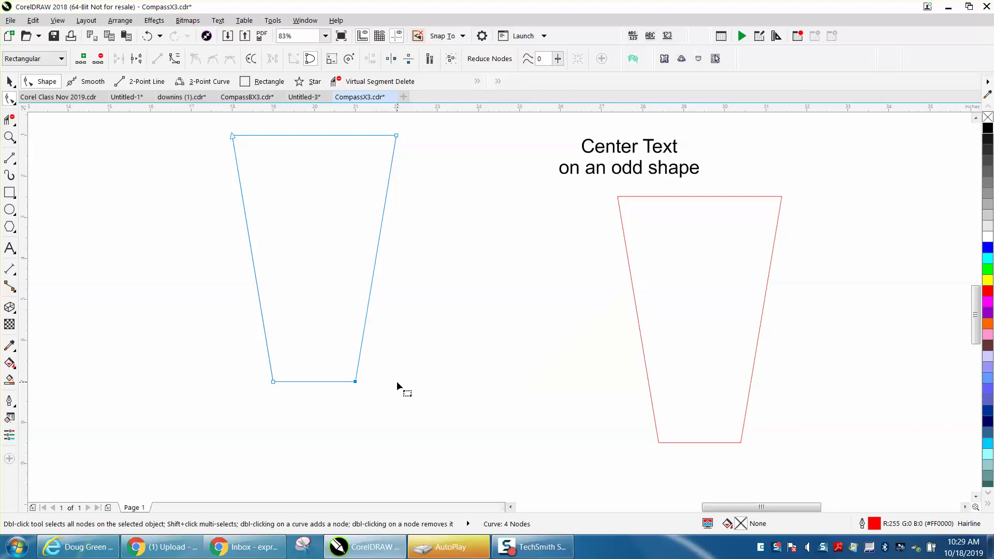
left_click(10, 83)
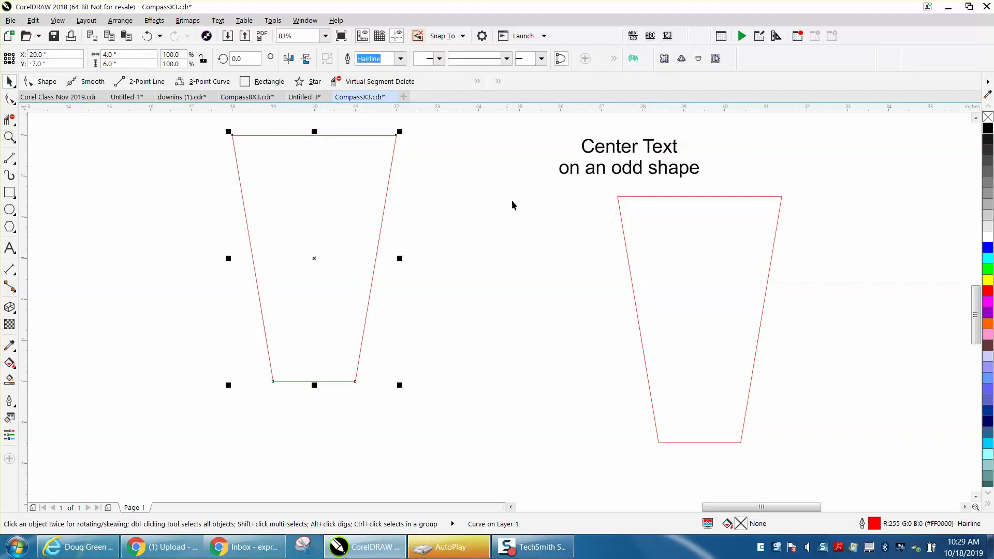
Center the heading text on the left trapezoid and align it to the shape's top edge
left_click(599, 174)
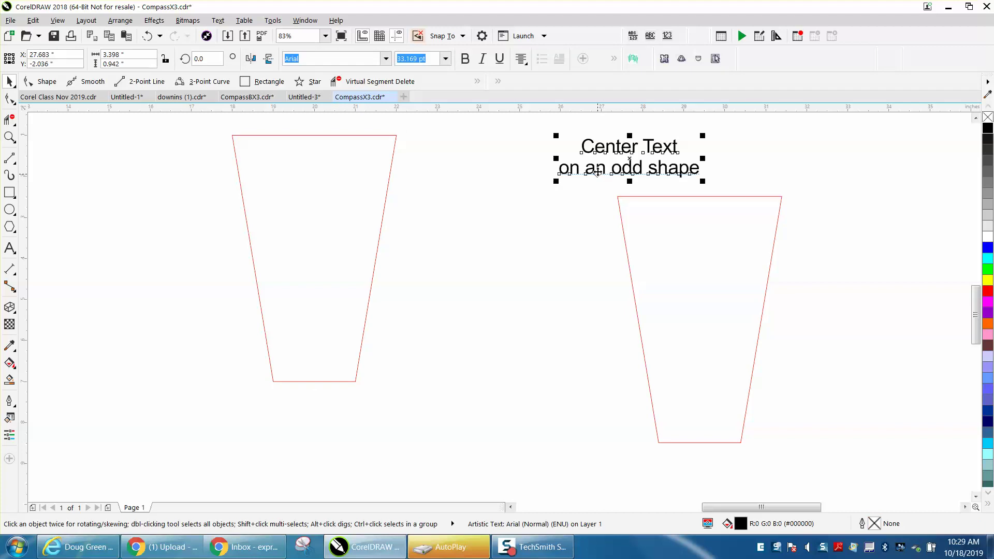
key("p")
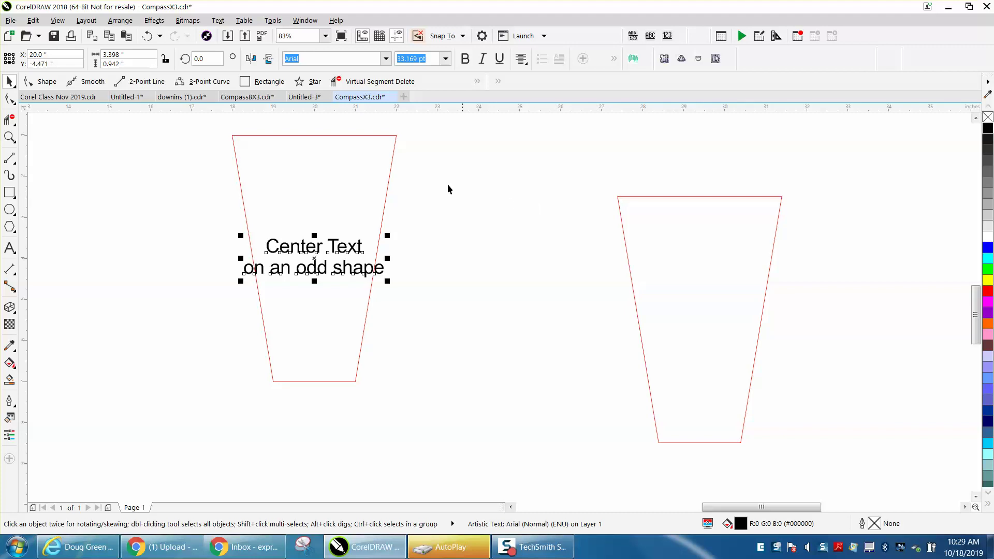
left_click(390, 176, "shift")
key("t")
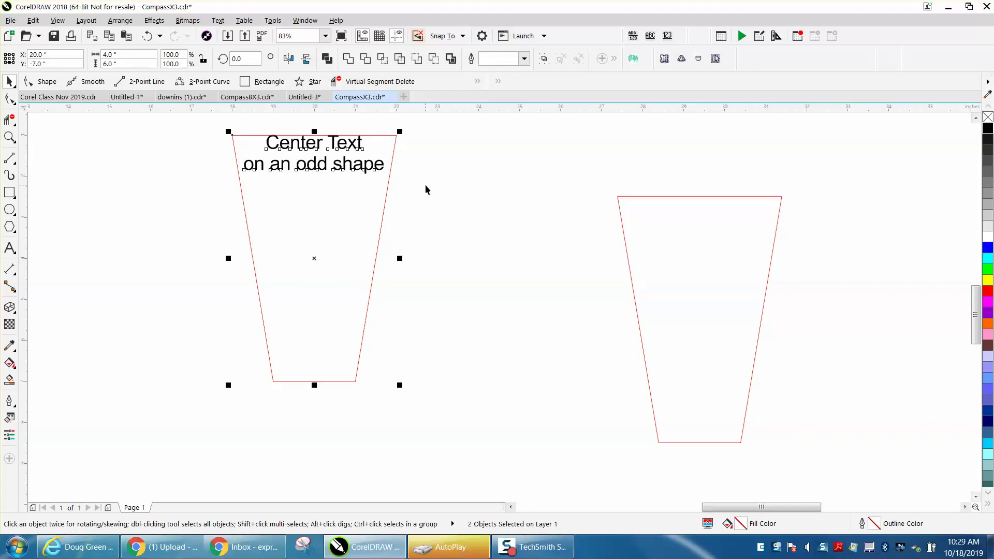
left_click(434, 183)
Set the nudge distance to 0.5 inch and nudge the text down once
left_click(362, 59)
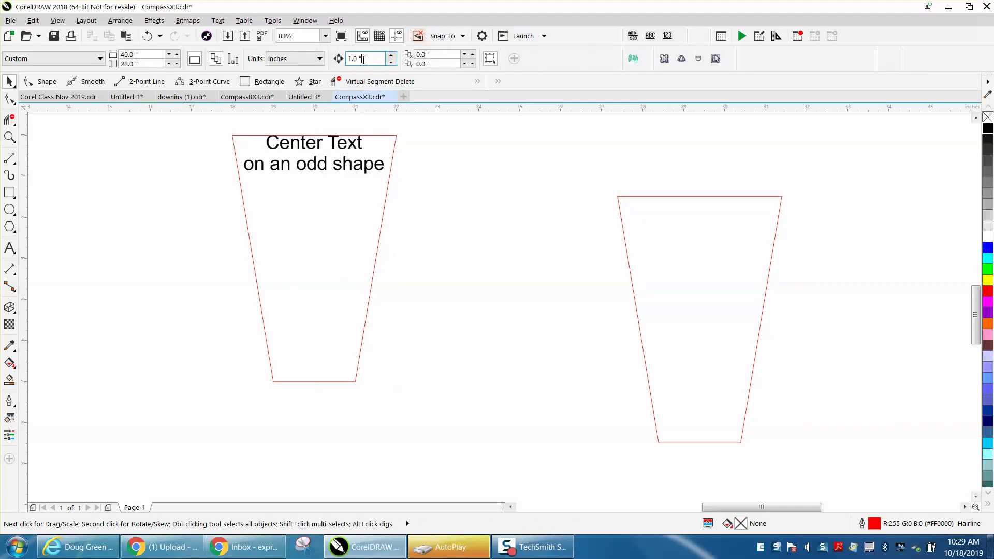
type(".5")
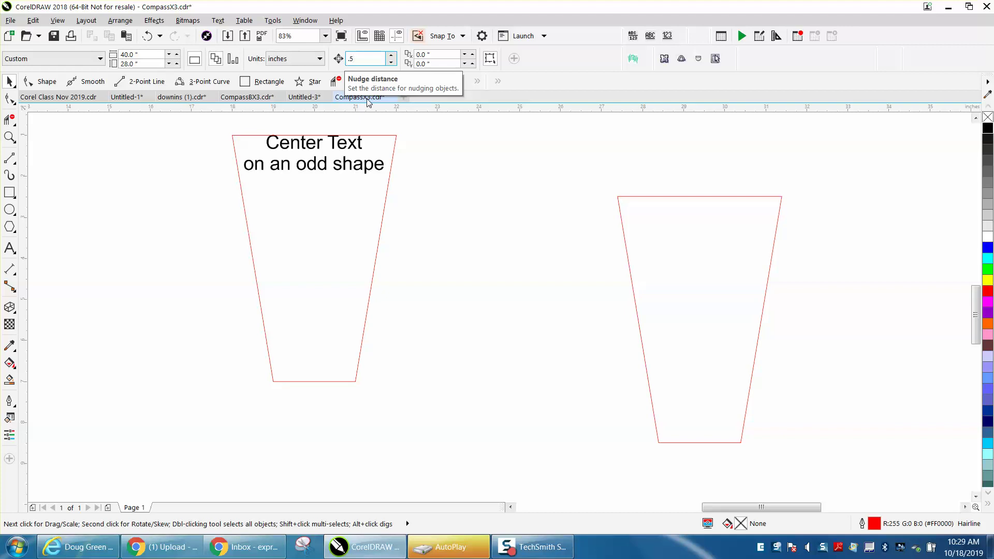
key("Return")
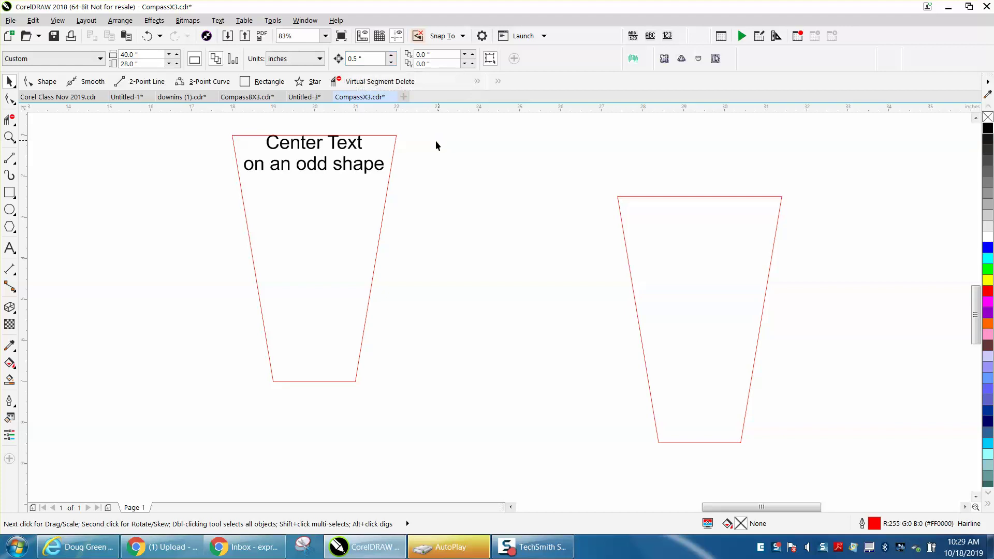
left_click(360, 151)
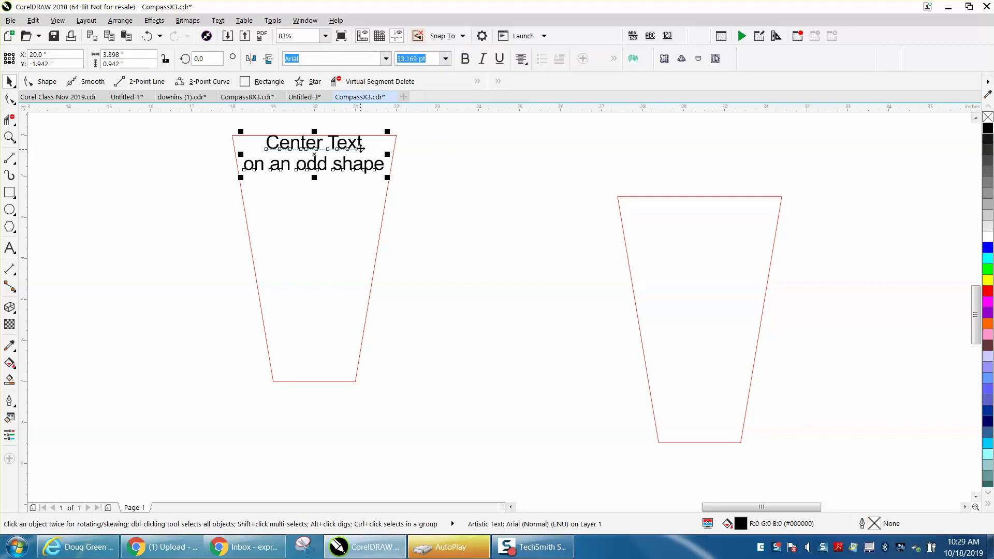
key("Down")
left_click(454, 166)
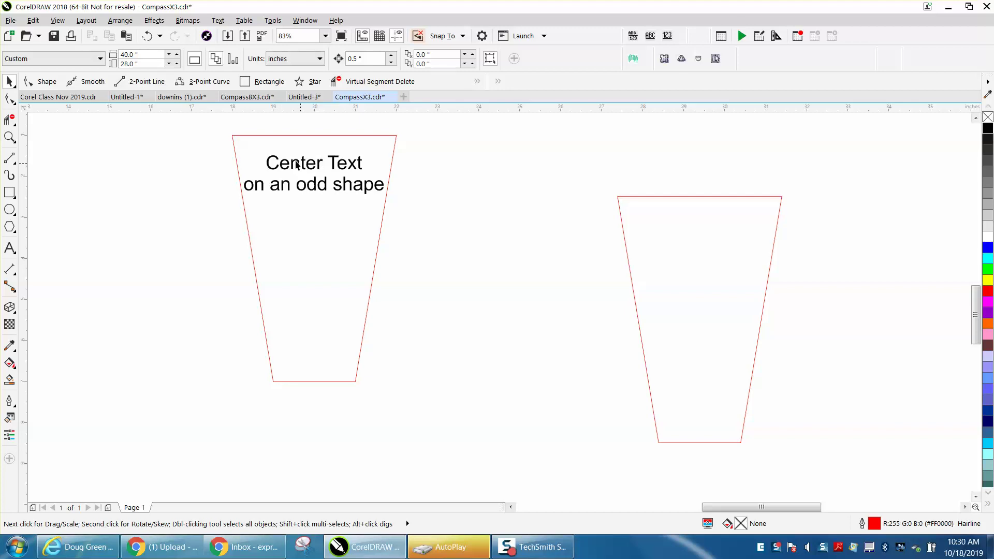
Drag a copy of the left trapezoid with its text to the right
left_click_drag(216, 127, 468, 403)
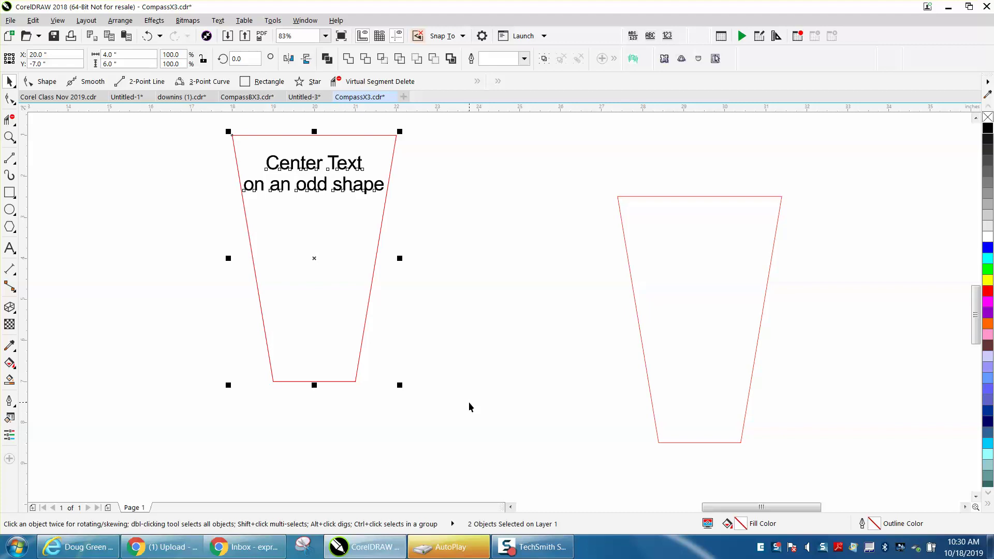
left_click_drag(317, 259, 517, 270)
left_click(397, 195)
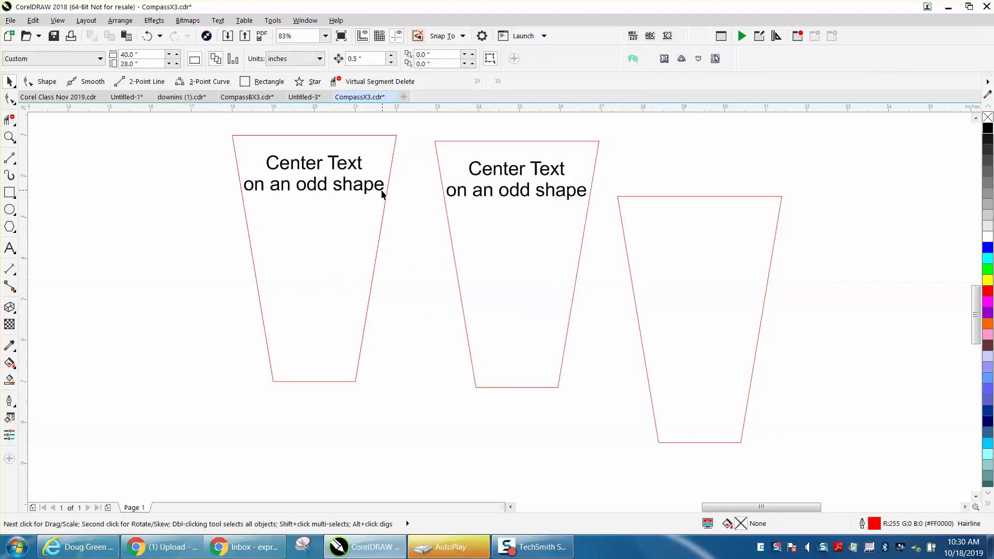
left_click(383, 192)
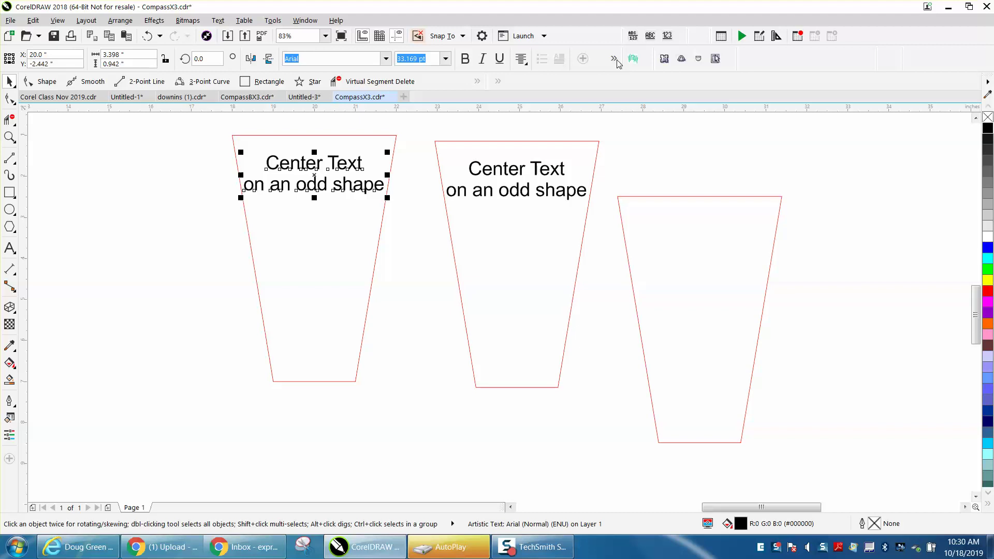
Replace the left shape's heading with a first name above 'Corel Draw' in Edit Text
mouse_move(587, 81)
left_click(585, 83)
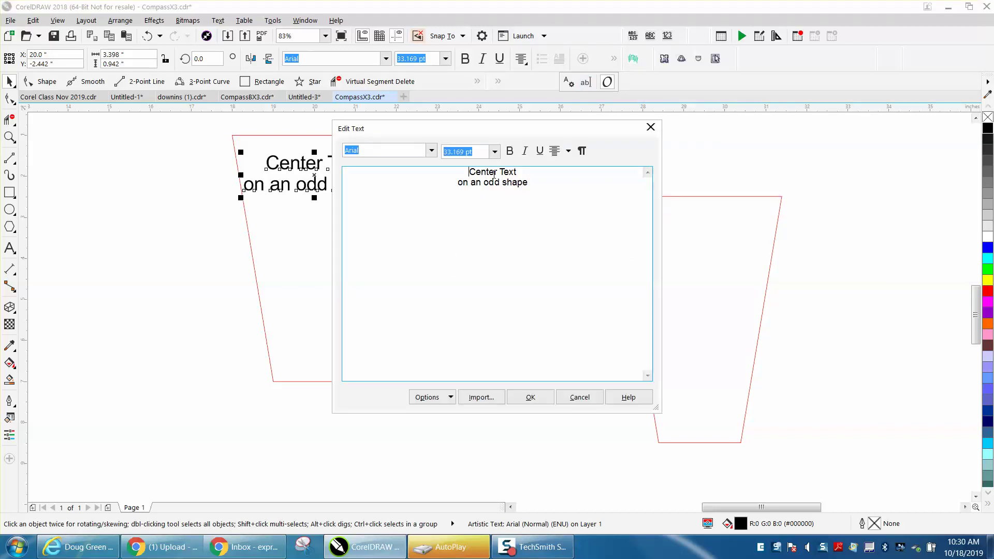
key("Delete")
key("Delete")
key("Delete")
key("Delete")
key("Delete")
key("Delete")
key("Delete")
key("Delete")
key("Delete")
key("Delete")
key("Delete")
key("Delete")
key("Delete")
key("Delete")
key("Delete")
key("Delete")
key("Delete")
key("Delete")
key("Delete")
key("Delete")
key("Delete")
key("Delete")
key("Delete")
key("Delete")
key("Delete")
key("Delete")
key("Delete")
key("Delete")
key("Delete")
key("Delete")
key("Delete")
key("Delete")
key("Delete")
key("Delete")
key("Delete")
key("Delete")
key("Delete")
key("Delete")
key("Delete")
type("d")
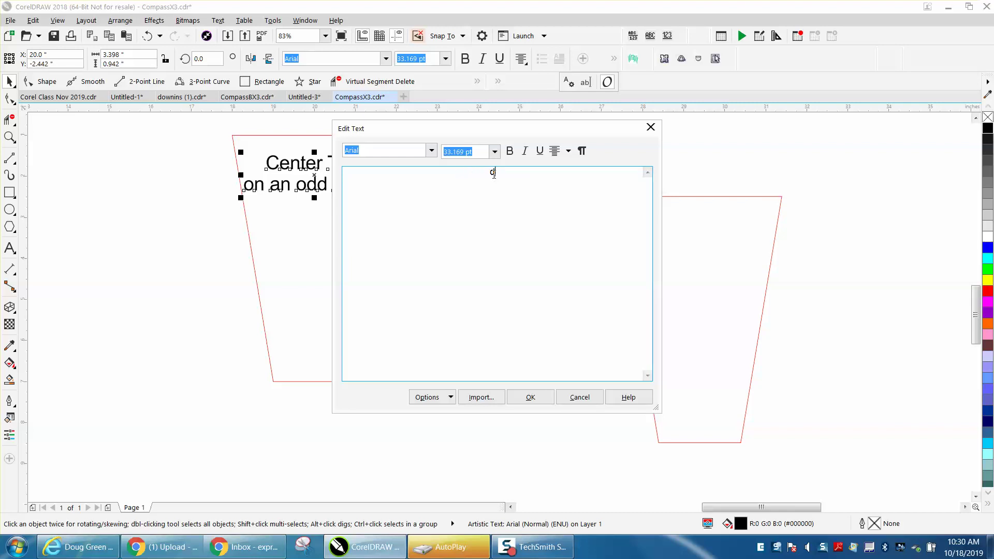
type("OUG")
key("BackSpace")
key("BackSpace")
key("BackSpace")
key("BackSpace")
type("Doug ")
type("Cor")
type("el Dr")
type("aw")
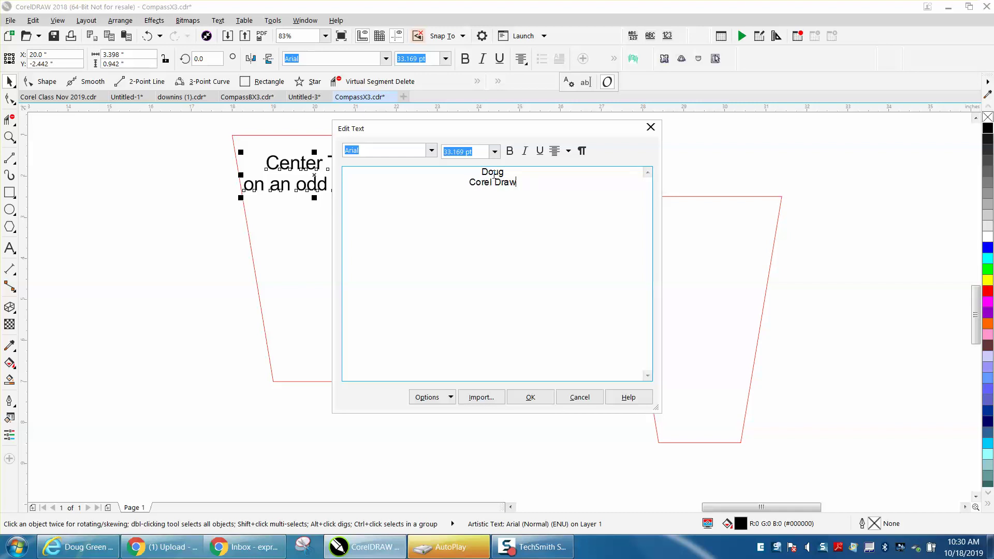
left_click(530, 398)
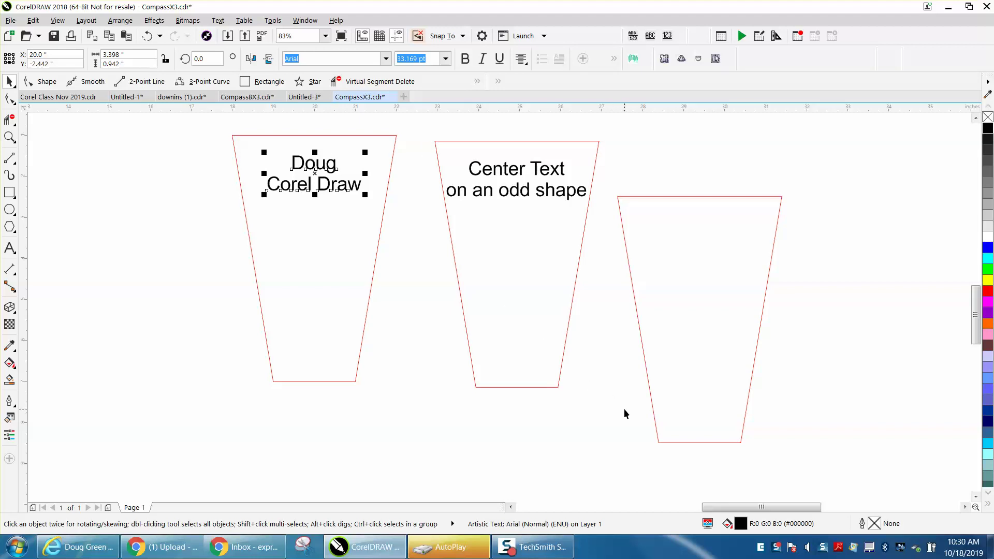
Group the middle and left trapezoids each with their own text using Ctrl+G
left_click_drag(425, 128, 625, 411)
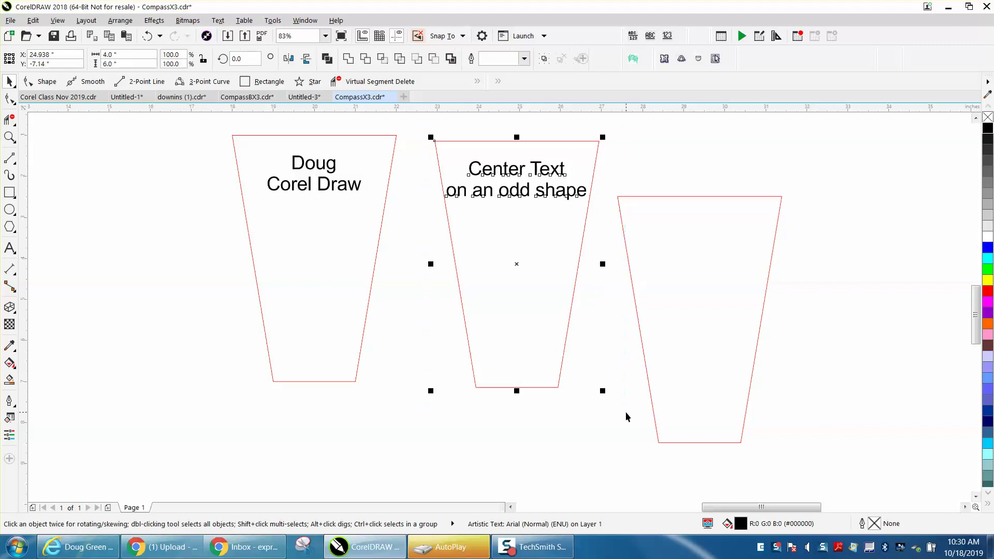
key("ctrl+g")
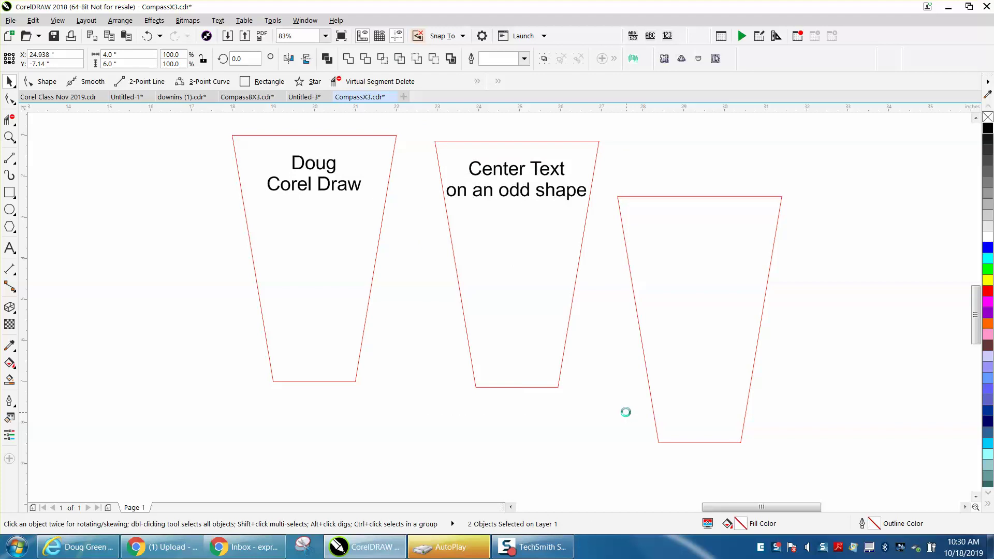
left_click_drag(217, 129, 427, 413)
key("ctrl+g")
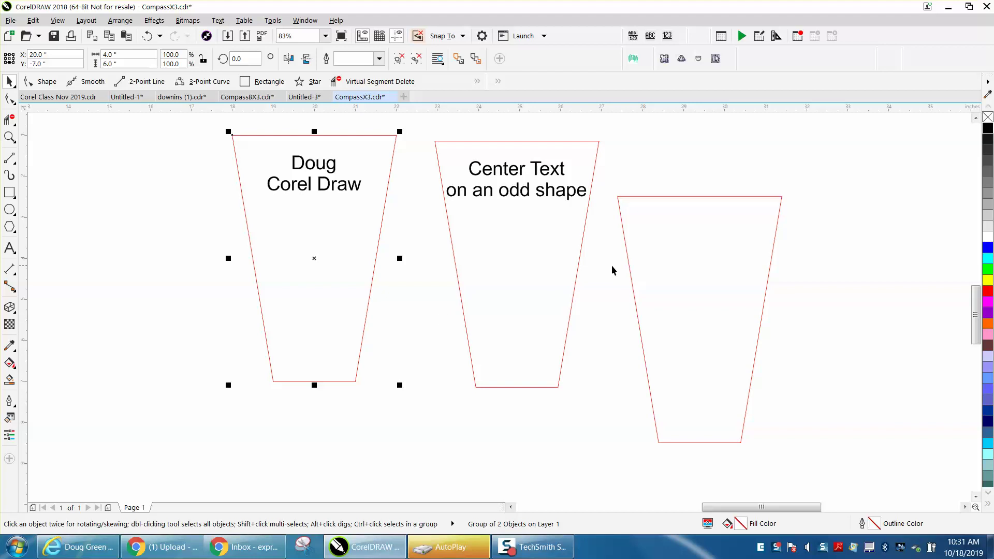
Delete the empty right trapezoid
key("Escape")
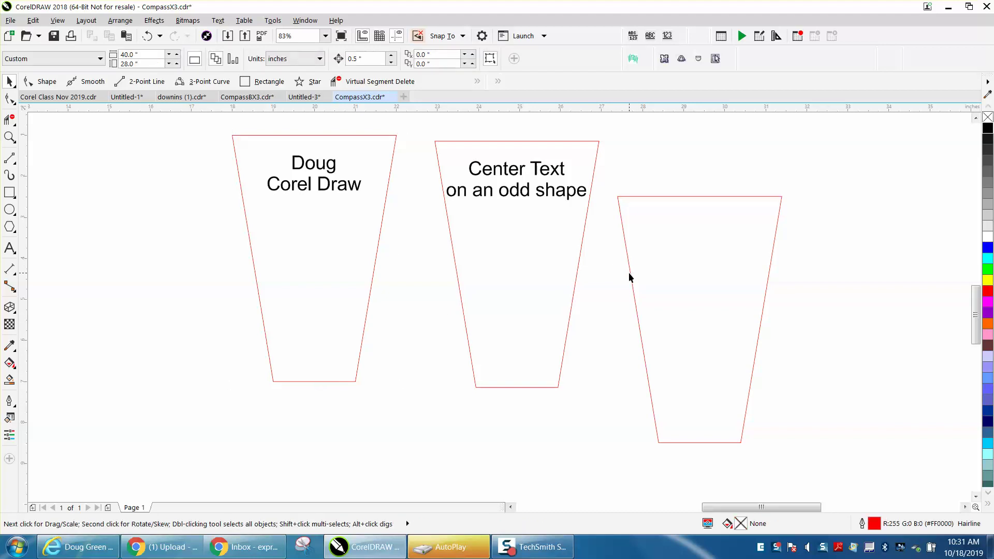
left_click(629, 275)
key("Delete")
scroll(616, 279, "down", 4)
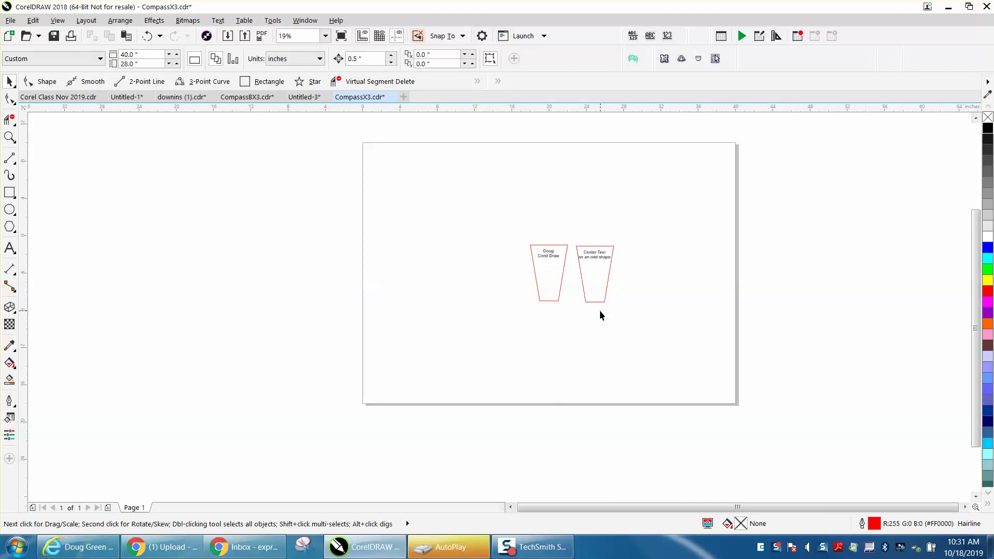
Align the left group to the page's top-left corner, then nudge it 0.5 inch right and down
left_click(551, 257)
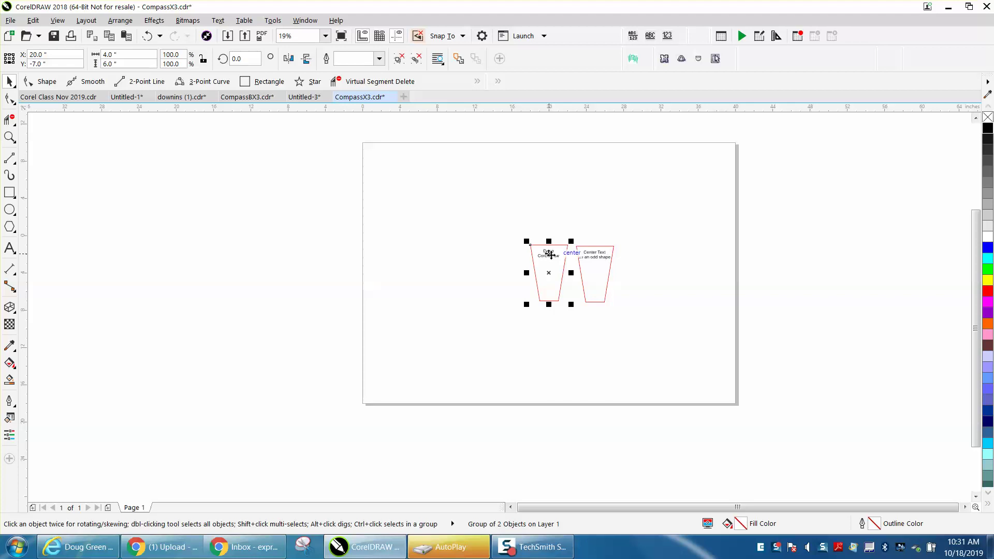
key("l")
key("t")
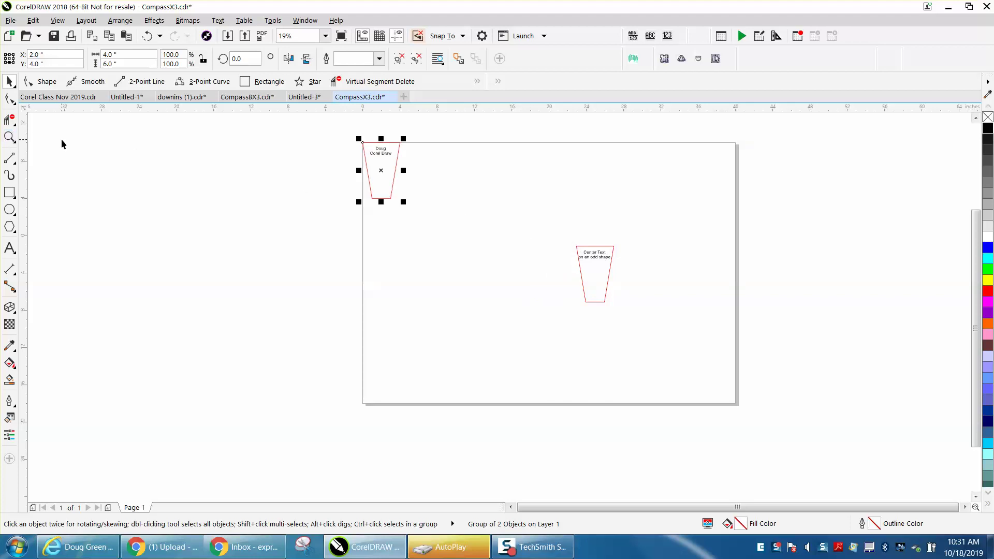
key("Right")
key("Down")
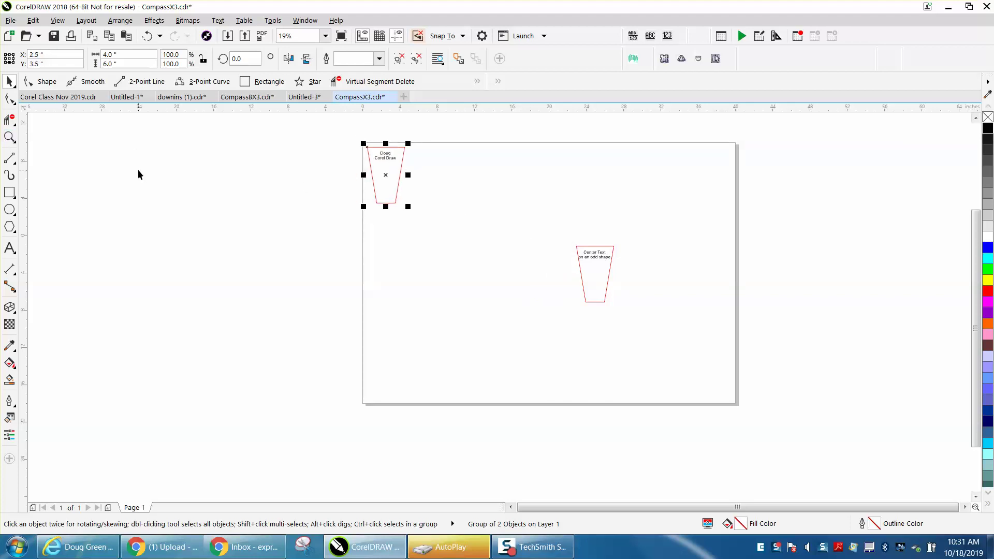
Drag the second group up beside the first and zoom in on both
left_click(586, 254)
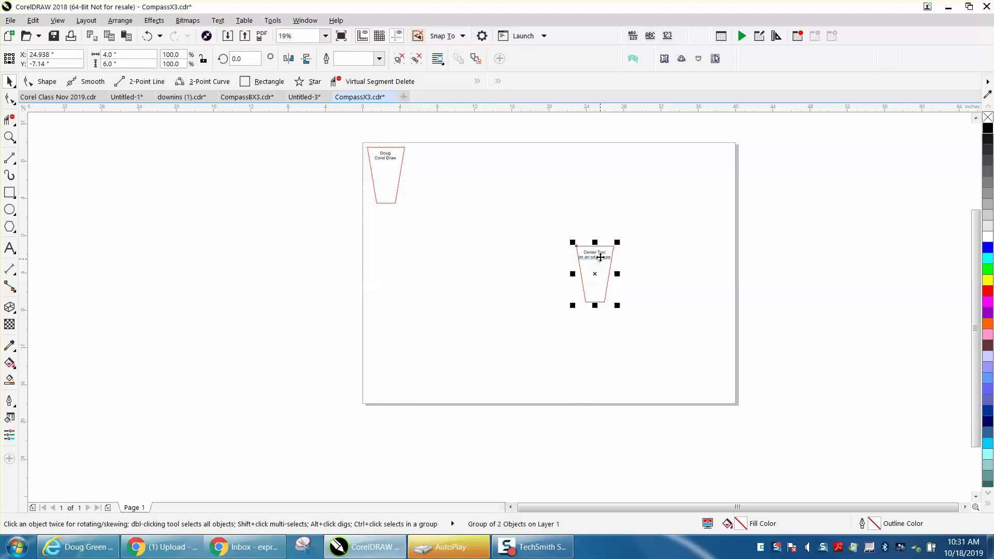
left_click_drag(586, 254, 421, 170)
left_click(9, 137)
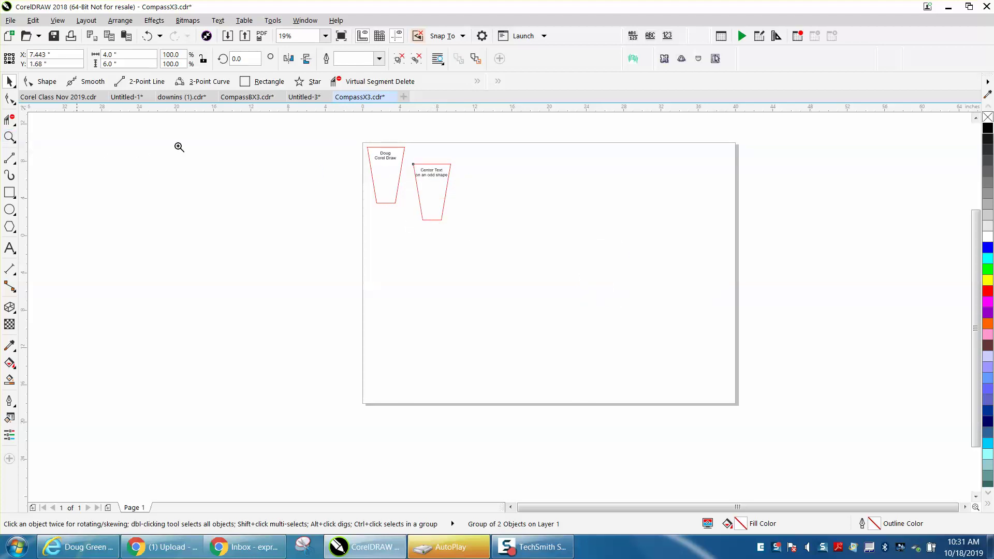
left_click_drag(327, 137, 526, 244)
Rotate the second shape group 180° via the property bar's rotation angle
left_click(9, 81)
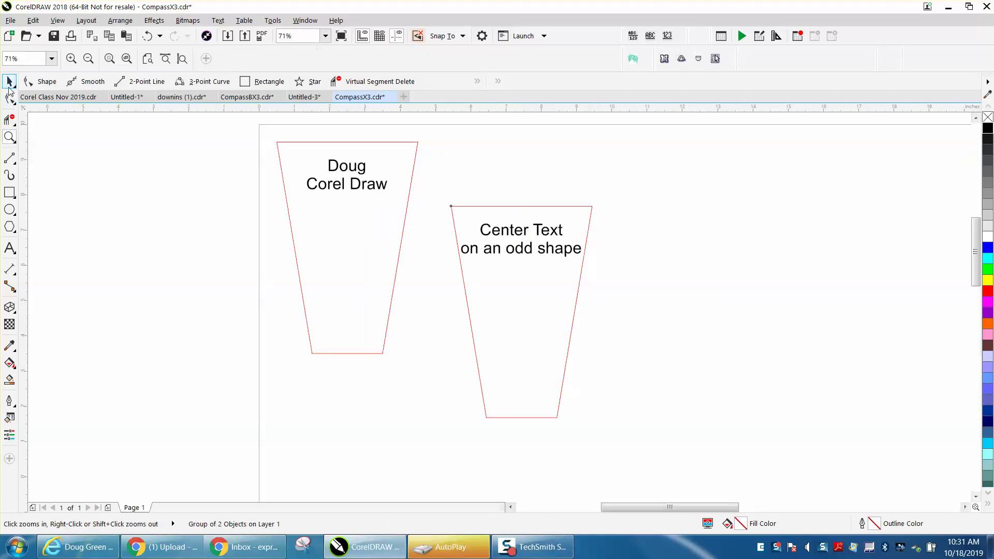
left_click(244, 58)
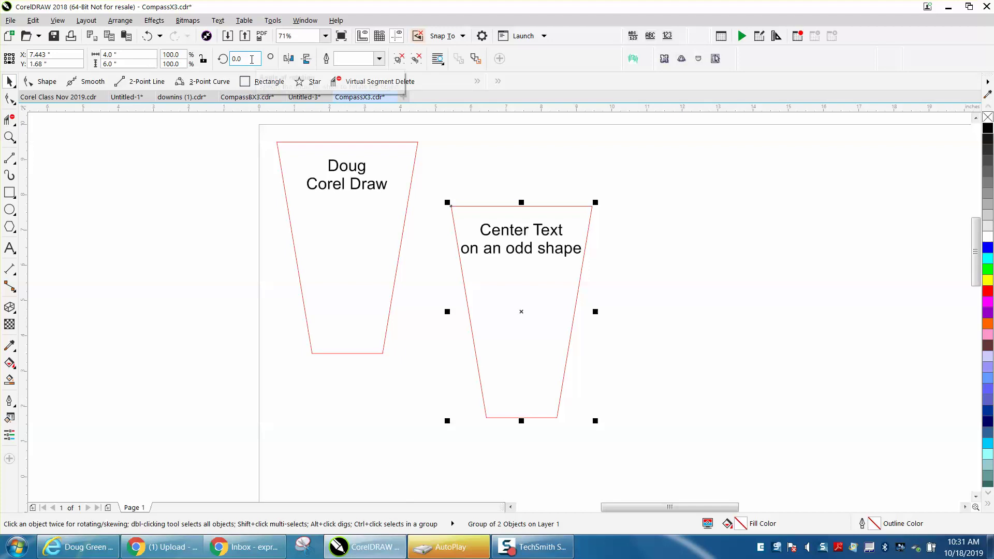
type("180")
key("Return")
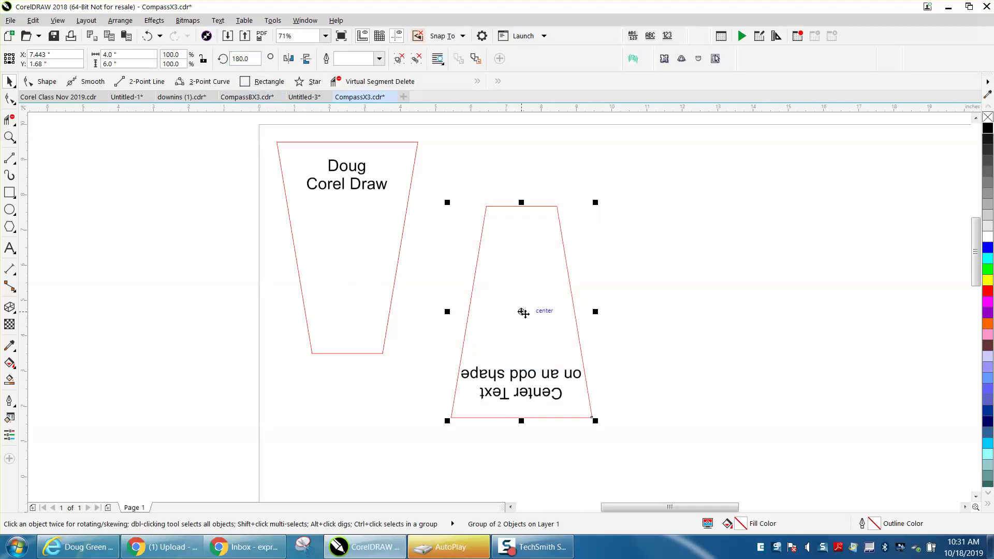
Slide the rotated group against the first shape so their slanted sides meet
left_click_drag(521, 311, 462, 253)
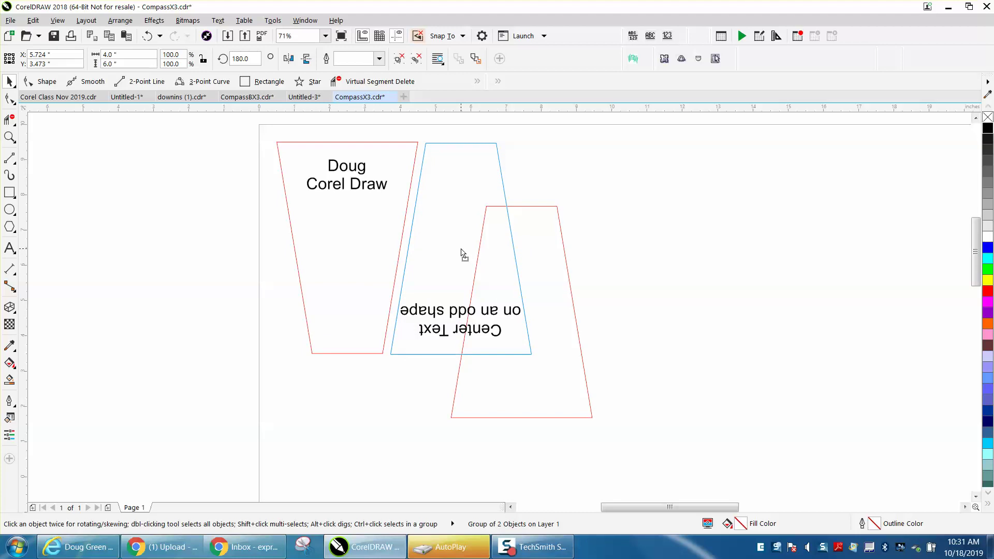
left_click_drag(463, 254, 460, 249)
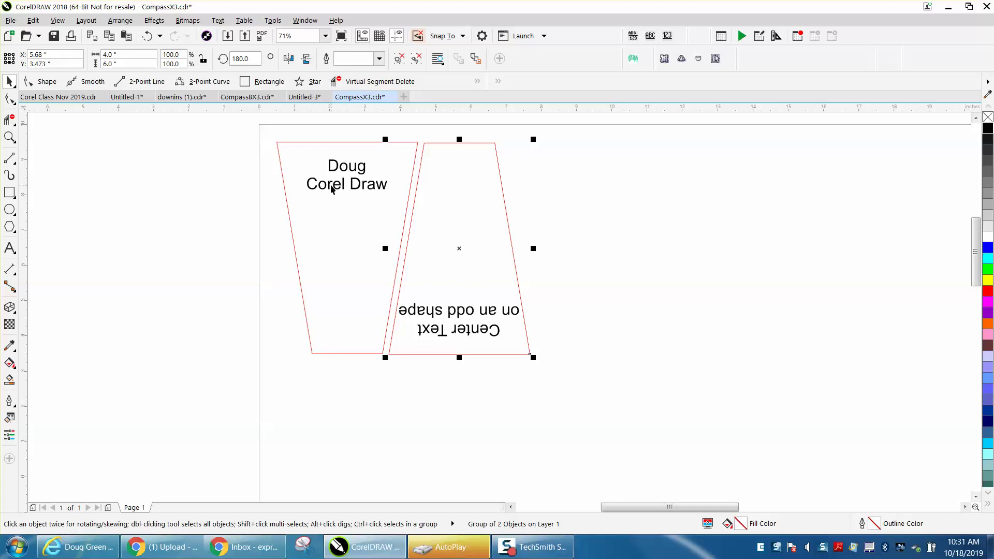
left_click(331, 202)
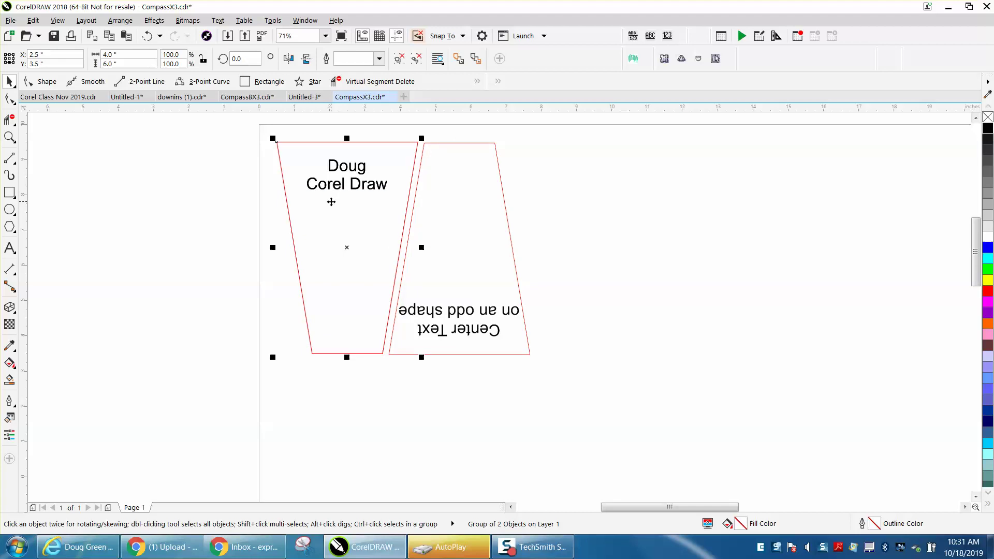
Duplicate the left name group with Ctrl+D to the right of the rotated group
key("ctrl+d")
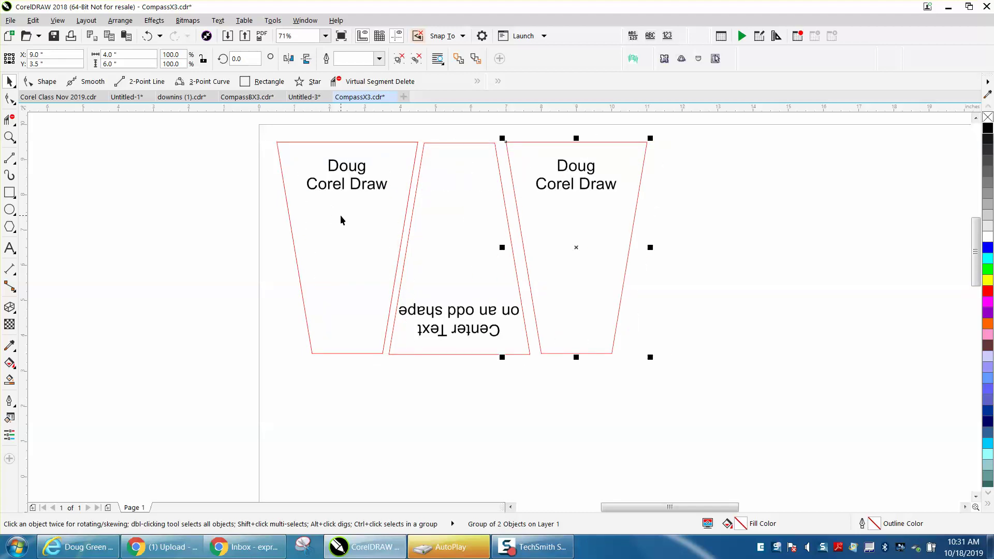
left_click(688, 242)
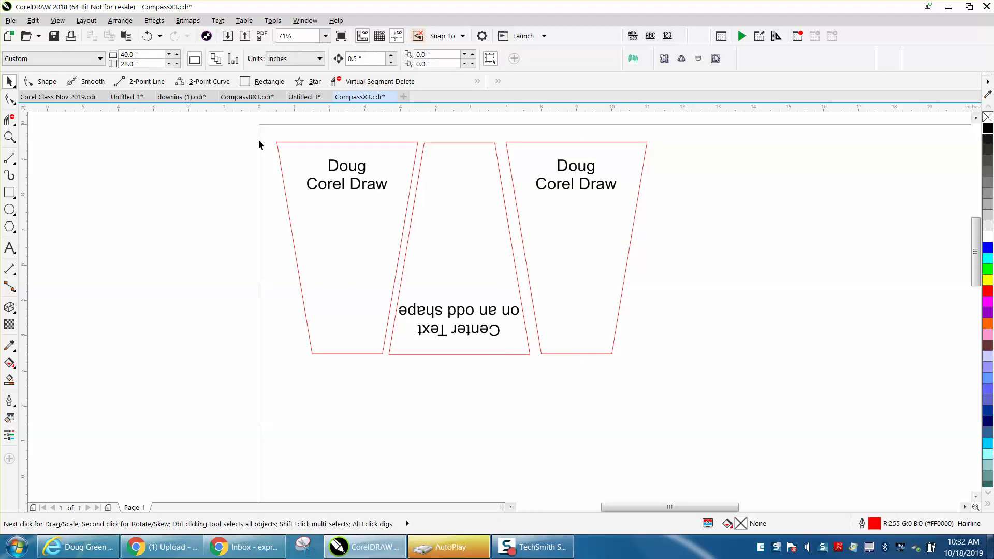
left_click_drag(259, 135, 653, 214)
Select both outer name shapes together, leaving the upside-down middle one out
left_click(378, 185)
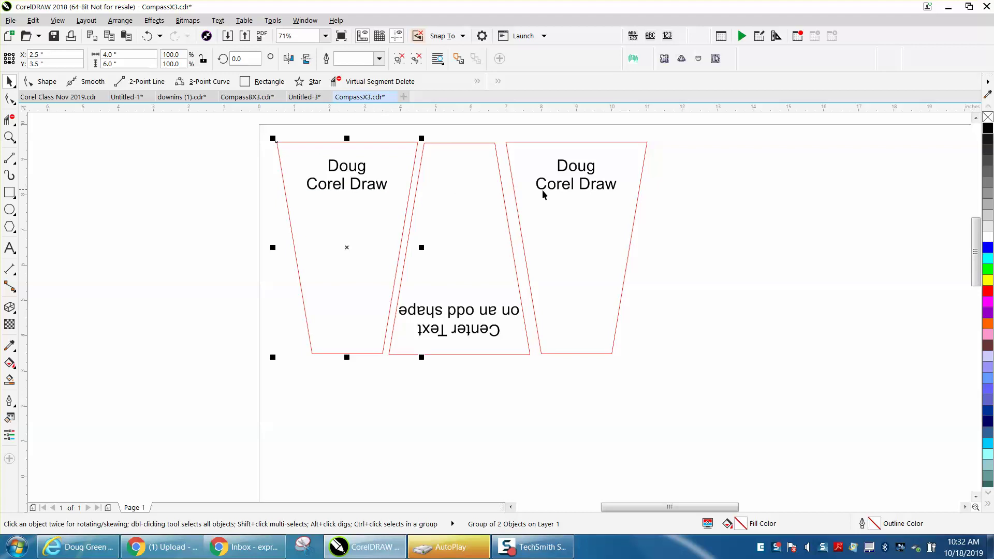
left_click(577, 175, "shift")
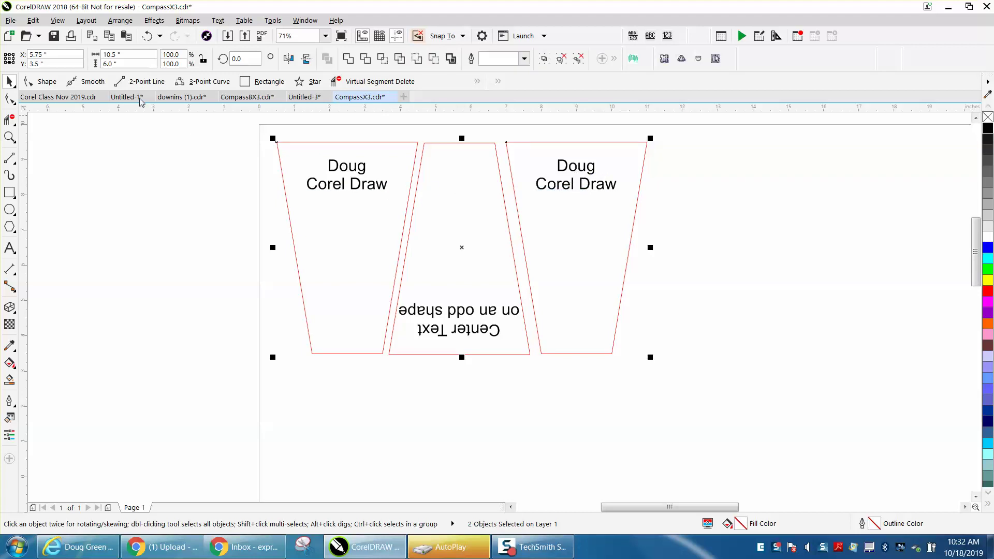
left_click(71, 36)
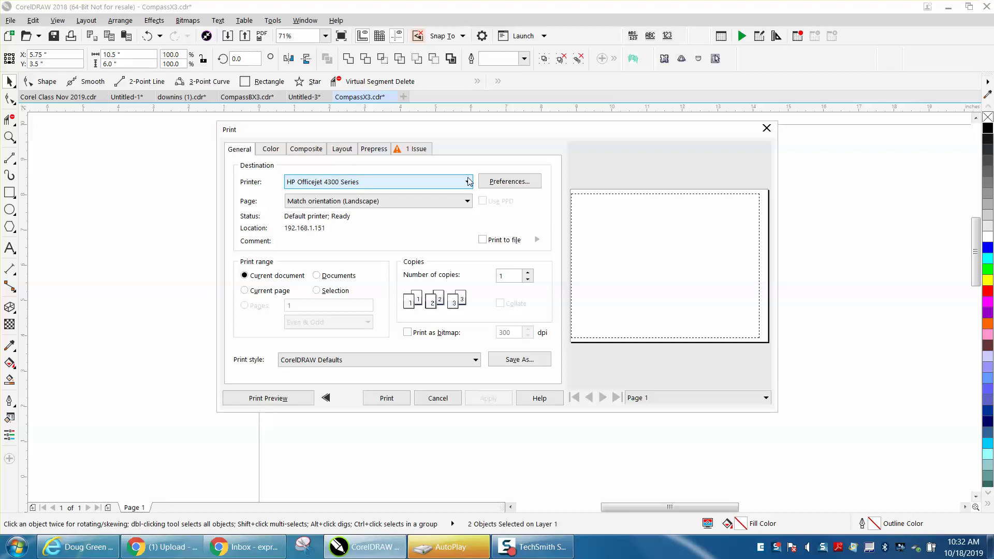
left_click(468, 182)
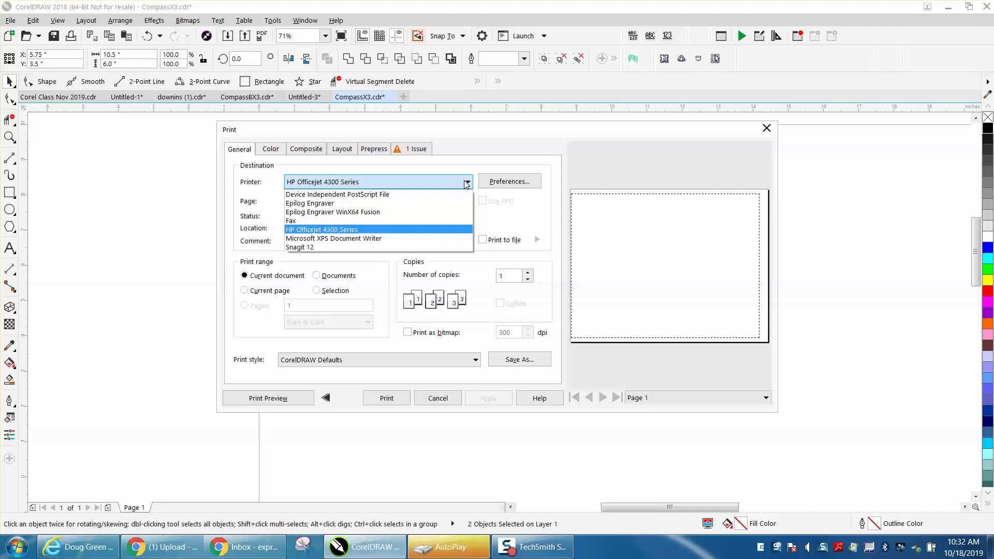
left_click(330, 212)
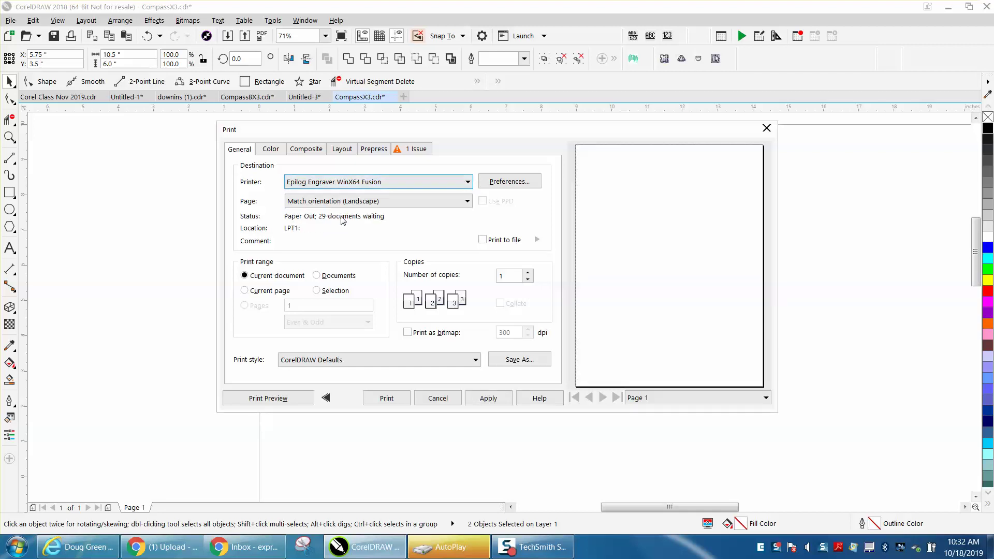
left_click(317, 291)
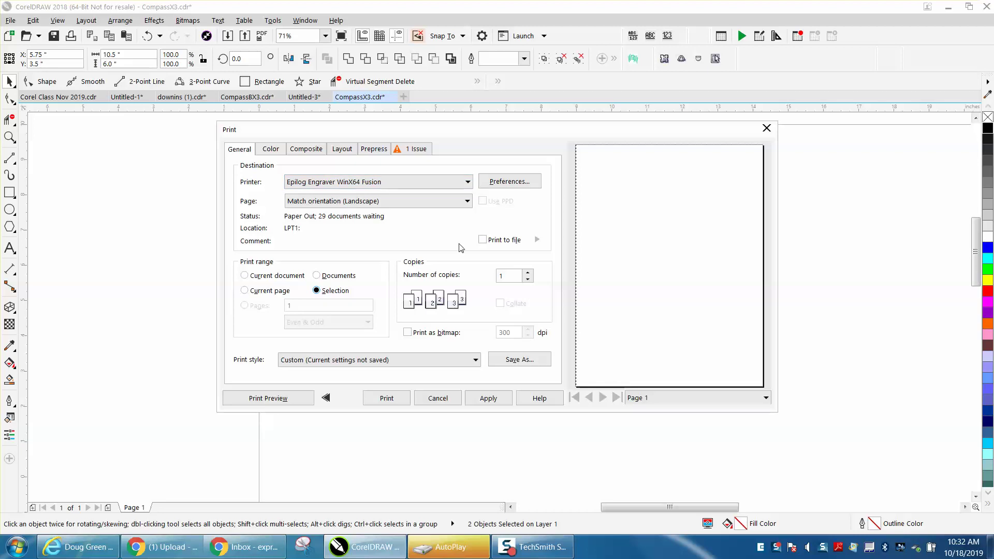
left_click(514, 183)
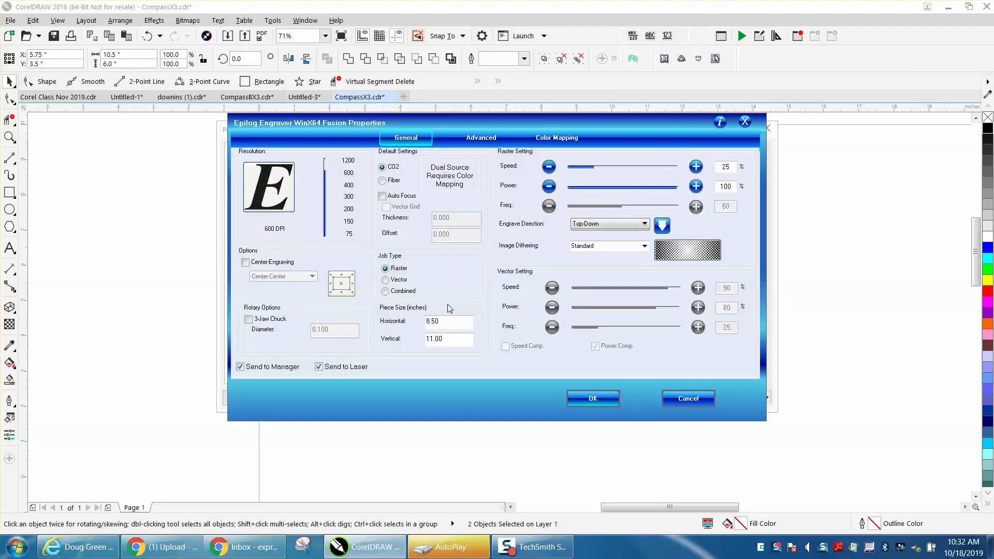
left_click_drag(447, 319, 406, 322)
type("40")
key("Tab")
type("28")
key("Return")
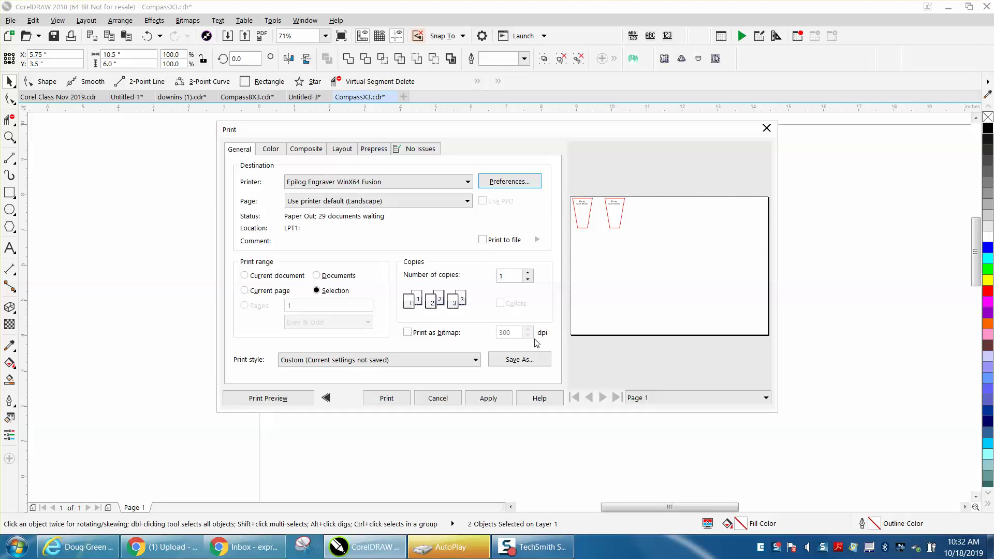
left_click(447, 400)
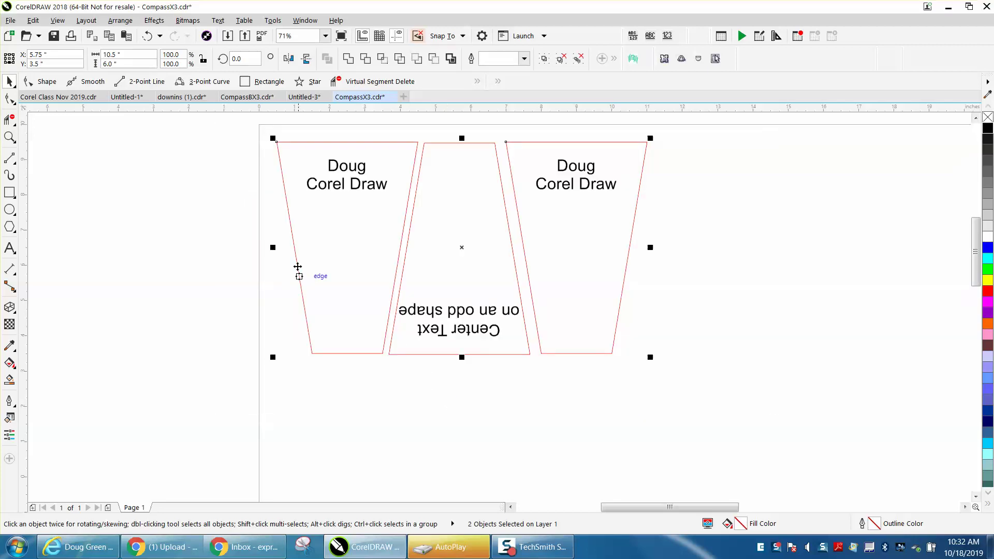
Select the right Doug shape and set the nudge distance to 0.25 inch
left_click_drag(228, 262, 552, 345)
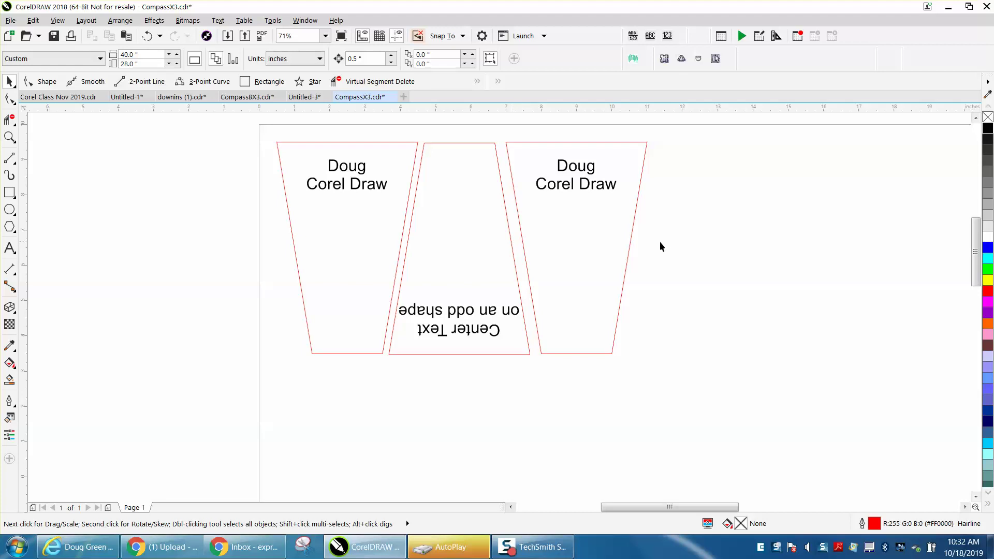
left_click(631, 247)
left_click(661, 244)
left_click_drag(363, 58, 336, 65)
key("BackSpace")
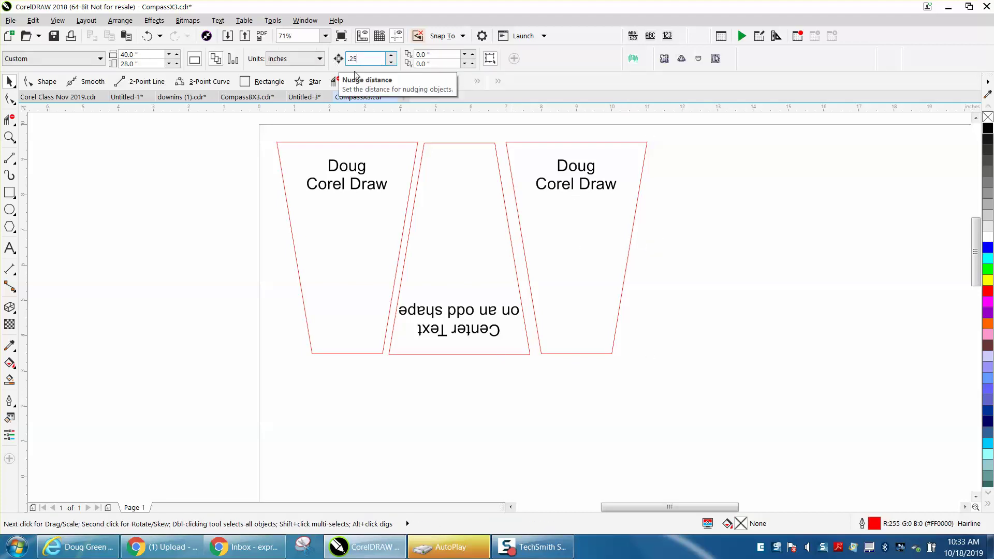
type(".25")
Slide the right Doug shape against the middle one and align all three tops
left_click_drag(595, 195, 590, 189)
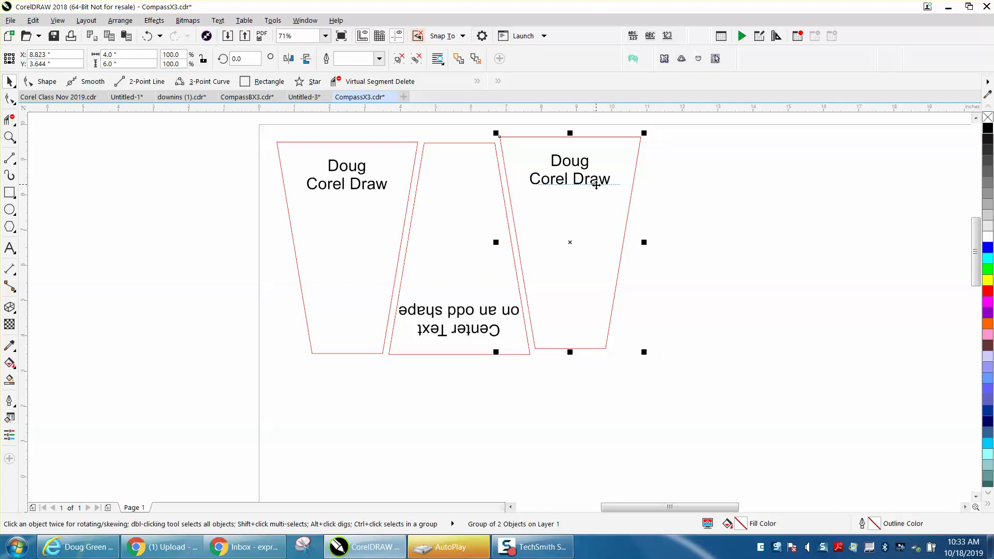
left_click_drag(262, 130, 704, 402)
key("t")
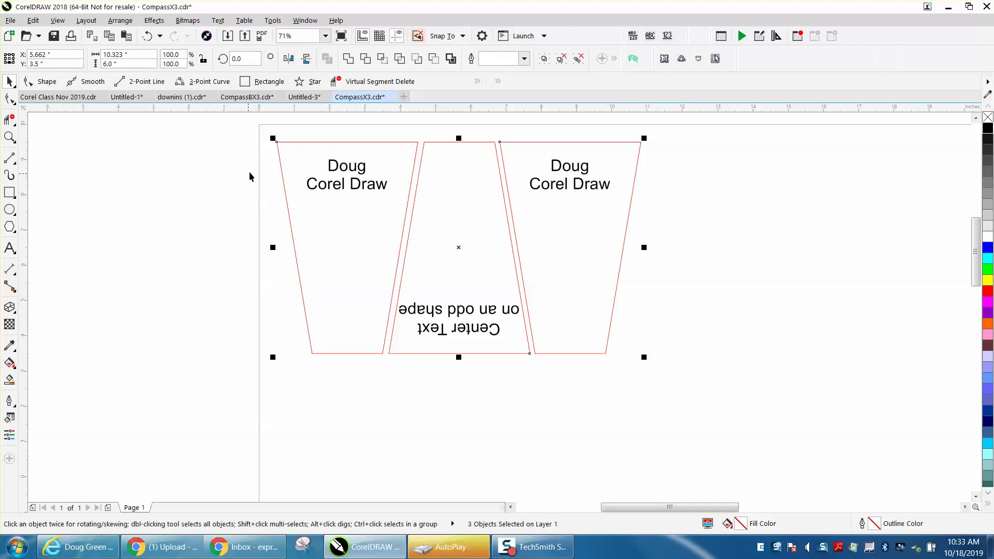
Set the upside-down Center Text shape's rotation angle to 0° so it stands upright
left_click(131, 57)
left_click(179, 144)
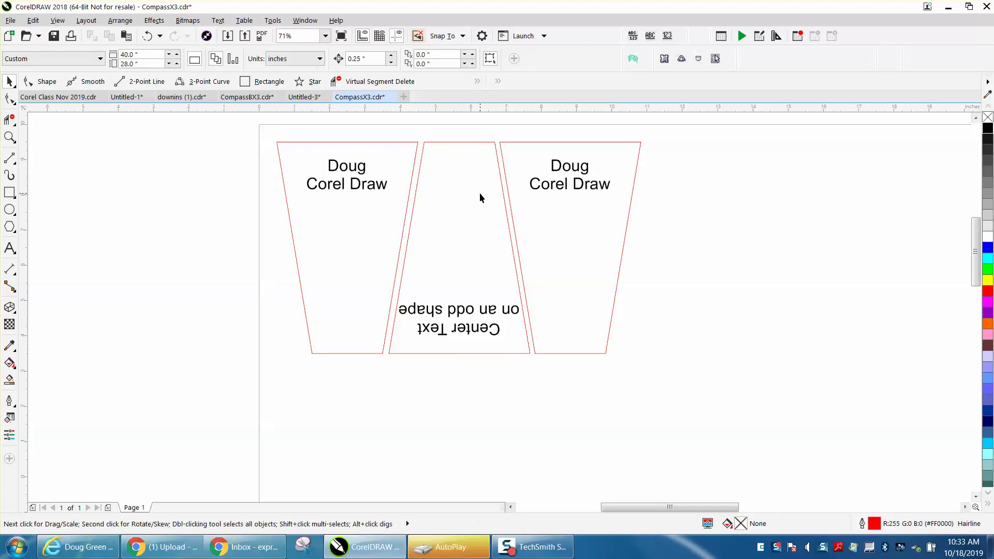
left_click(453, 188)
left_click(238, 59)
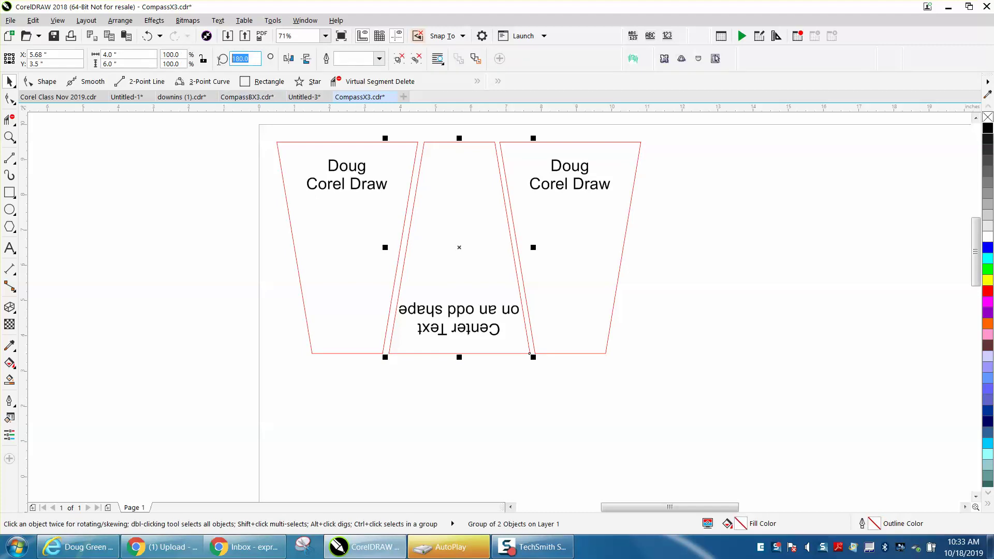
type("0")
key("Return")
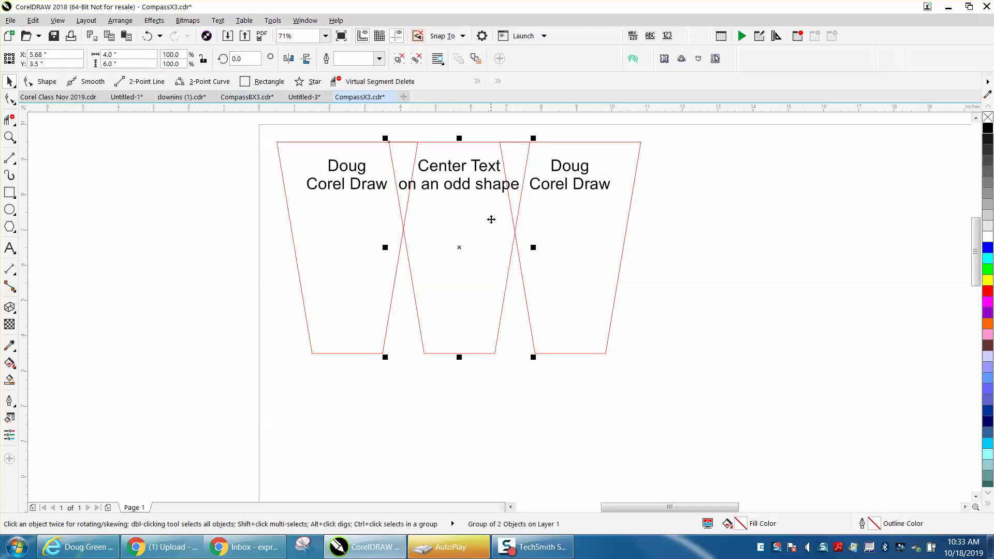
Rearrange the shapes into a plain row: both Doug shapes, then Center Text last
left_click_drag(461, 248, 724, 249)
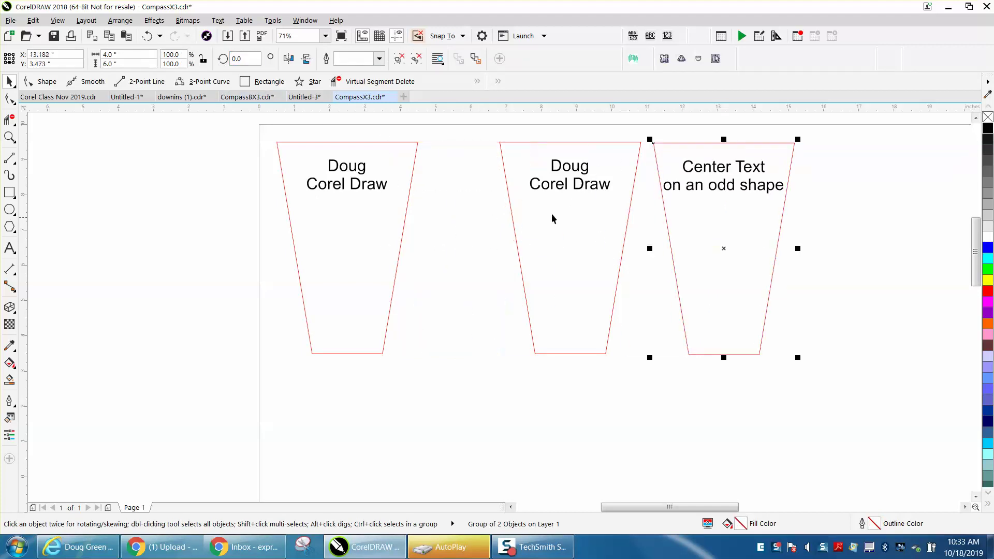
left_click(507, 173)
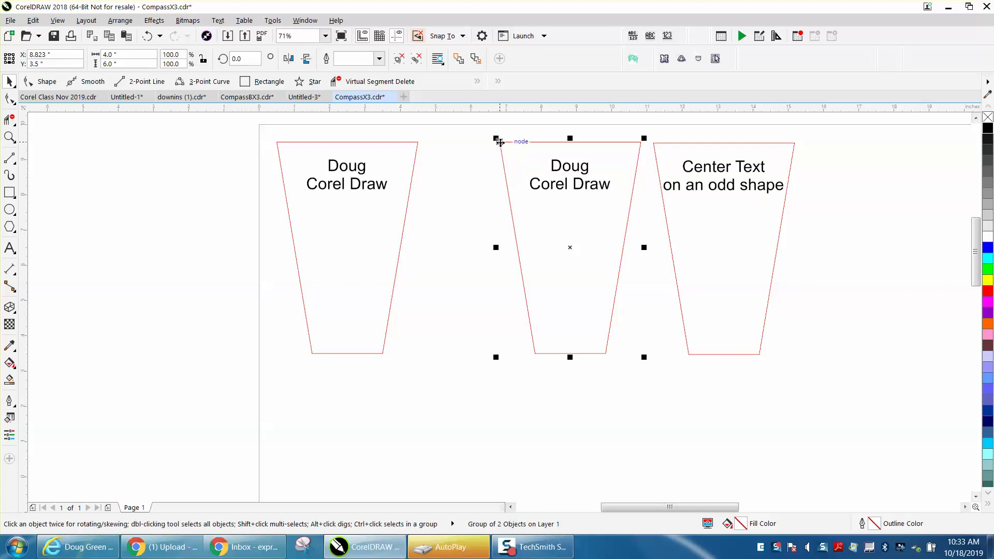
left_click_drag(497, 138, 425, 140)
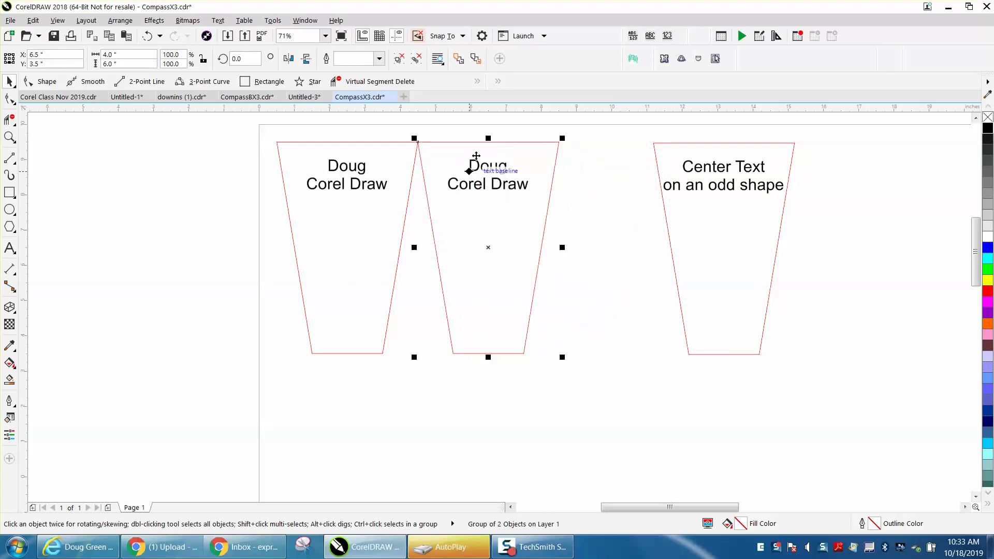
left_click(655, 147)
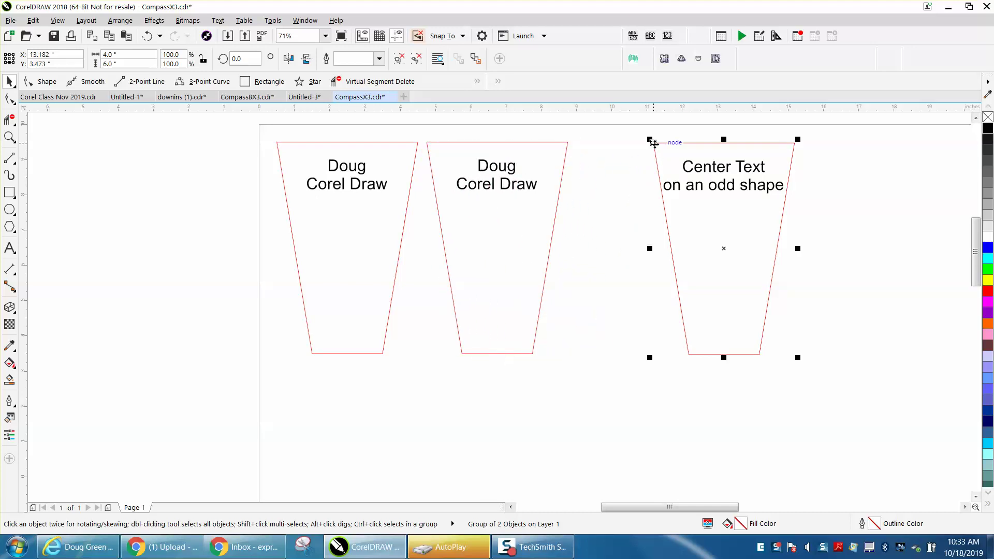
left_click_drag(651, 139, 581, 144)
left_click_drag(250, 128, 711, 372)
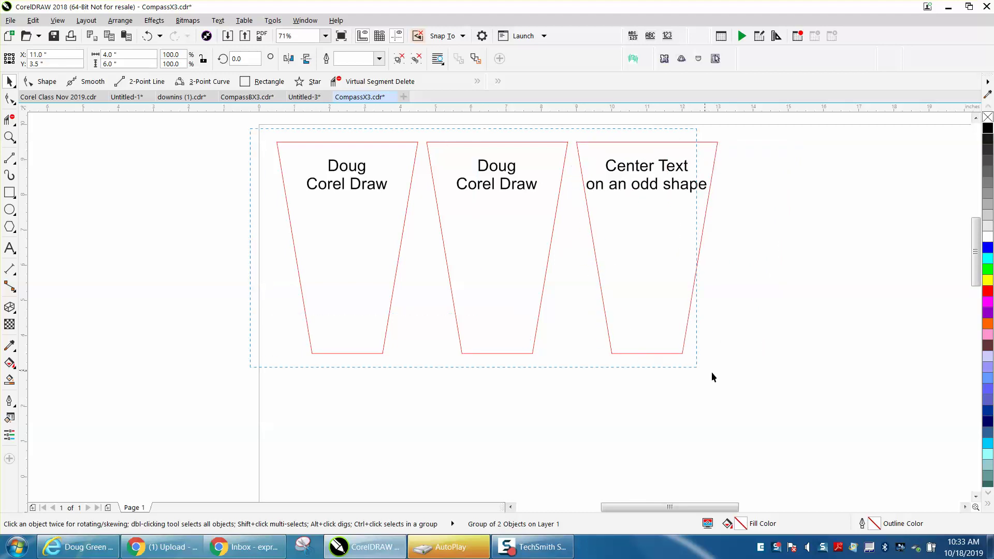
left_click_drag(779, 404, 786, 405)
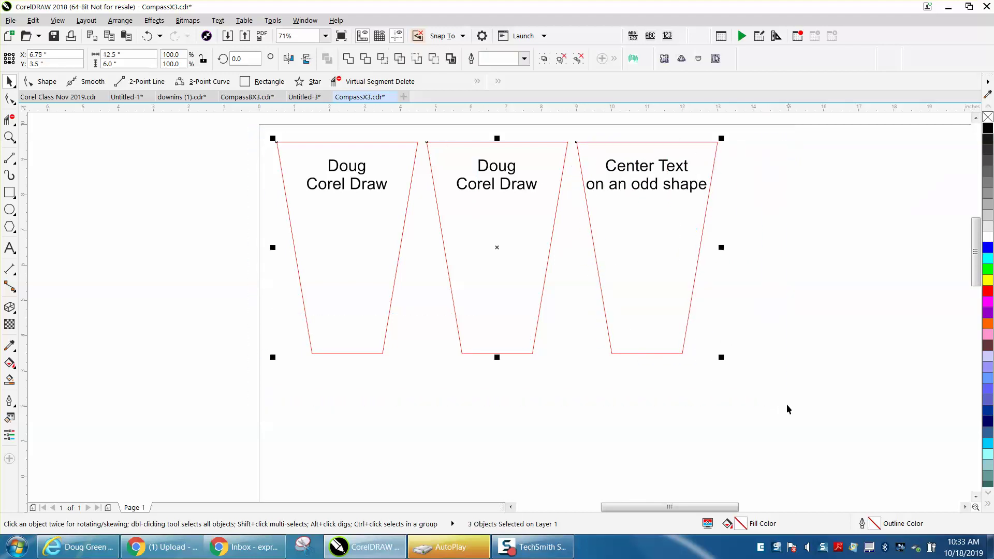
left_click(712, 341)
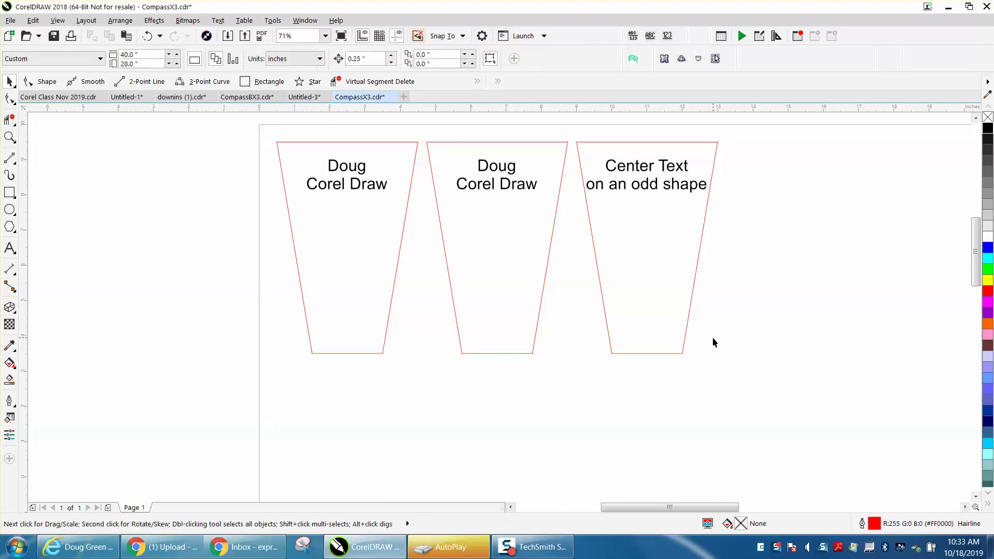